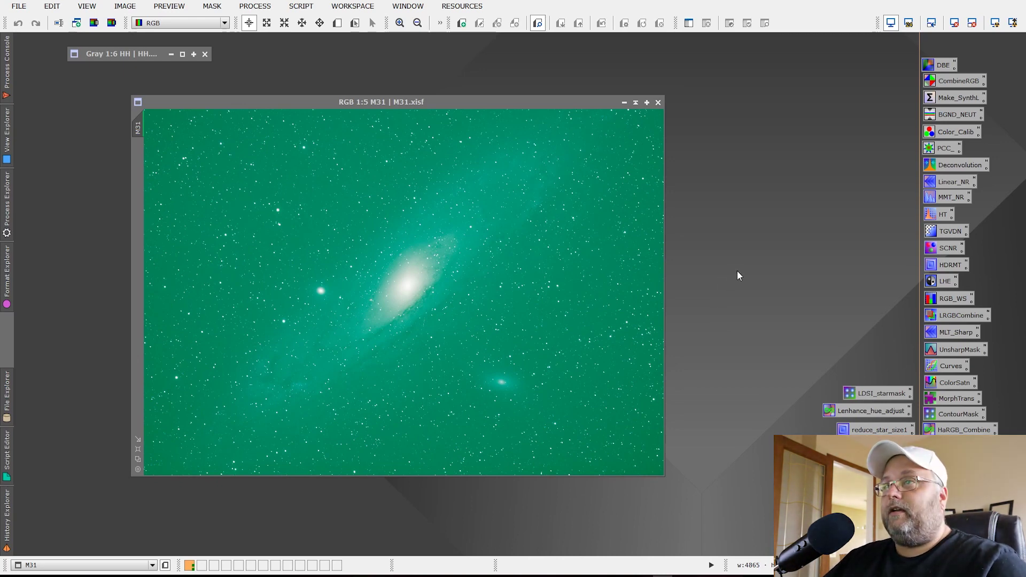
# Launch DynamicBackgroundExtraction from the Process menu and target the M31 image.
pyautogui.click(243, 7)
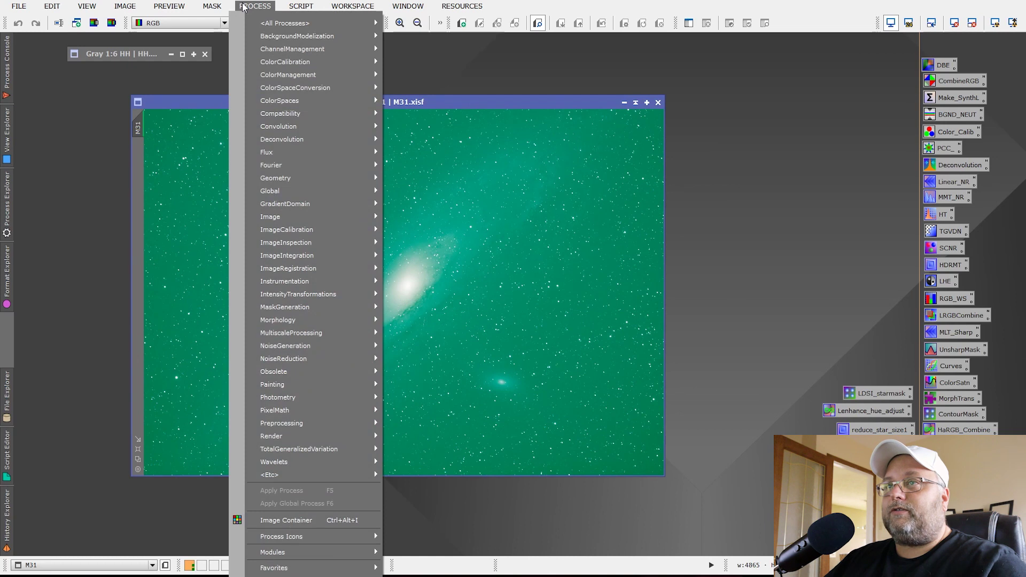
pyautogui.moveTo(299, 35)
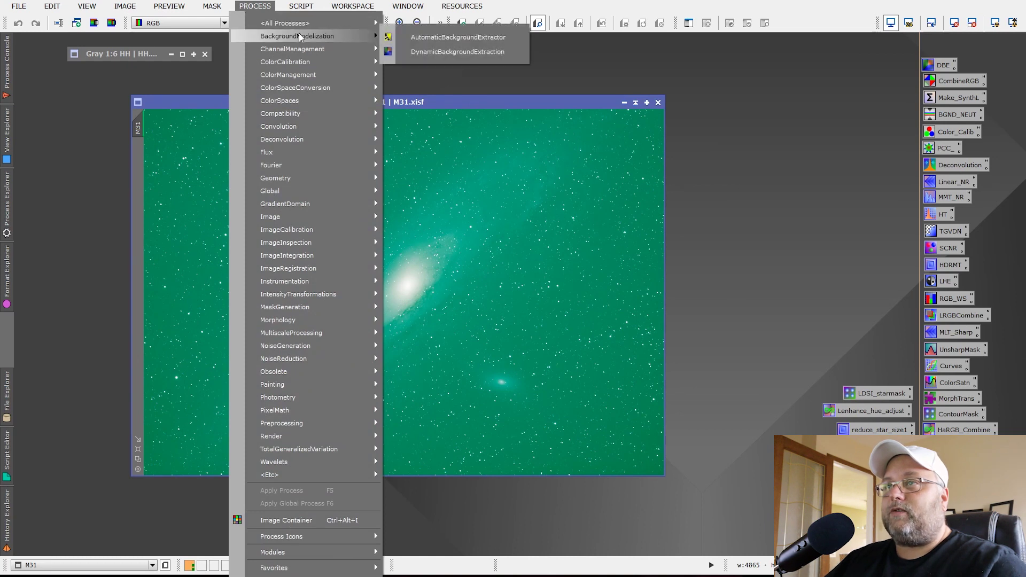
pyautogui.click(466, 52)
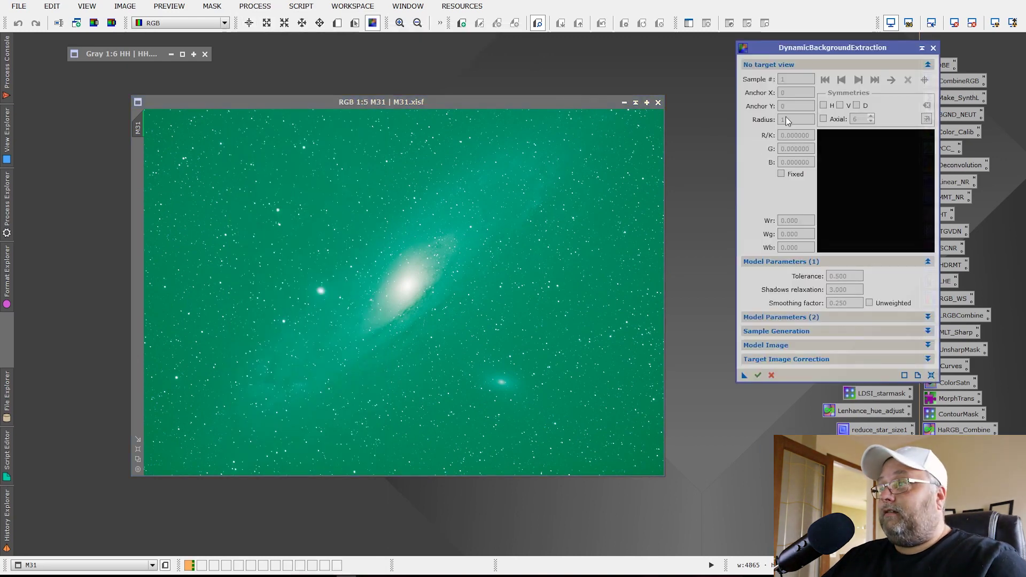
pyautogui.moveTo(810, 46); pyautogui.dragTo(775, 72)
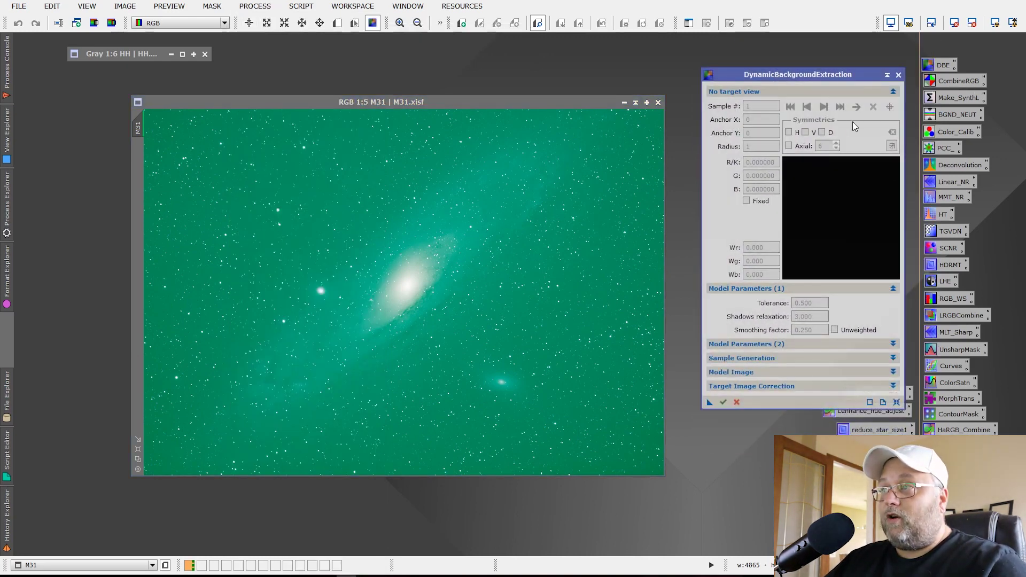
pyautogui.click(399, 276)
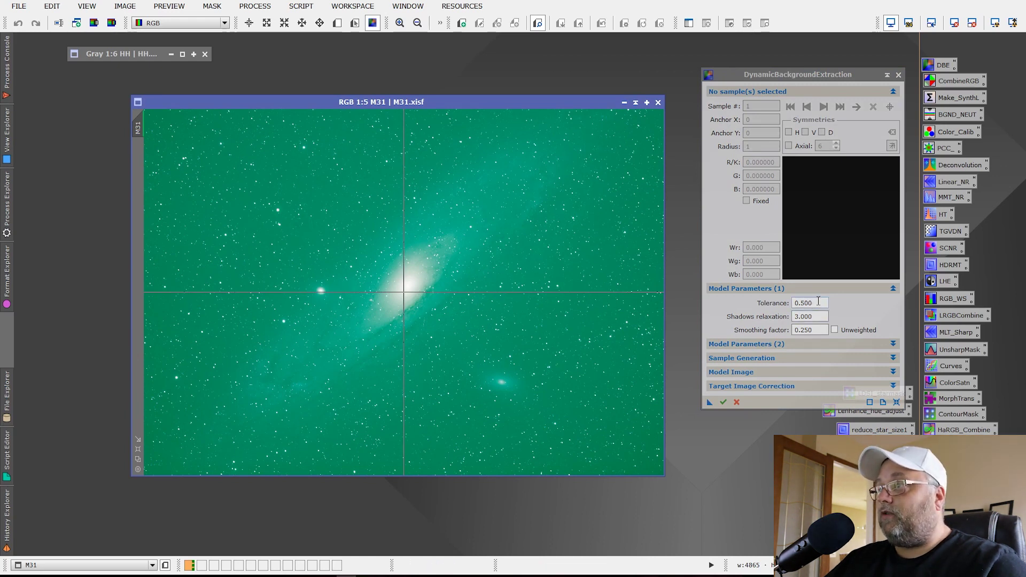
# Set DBE Tolerance to 2 and Shadows relaxation to 6.
pyautogui.moveTo(818, 301); pyautogui.dragTo(783, 304)
pyautogui.write('2')
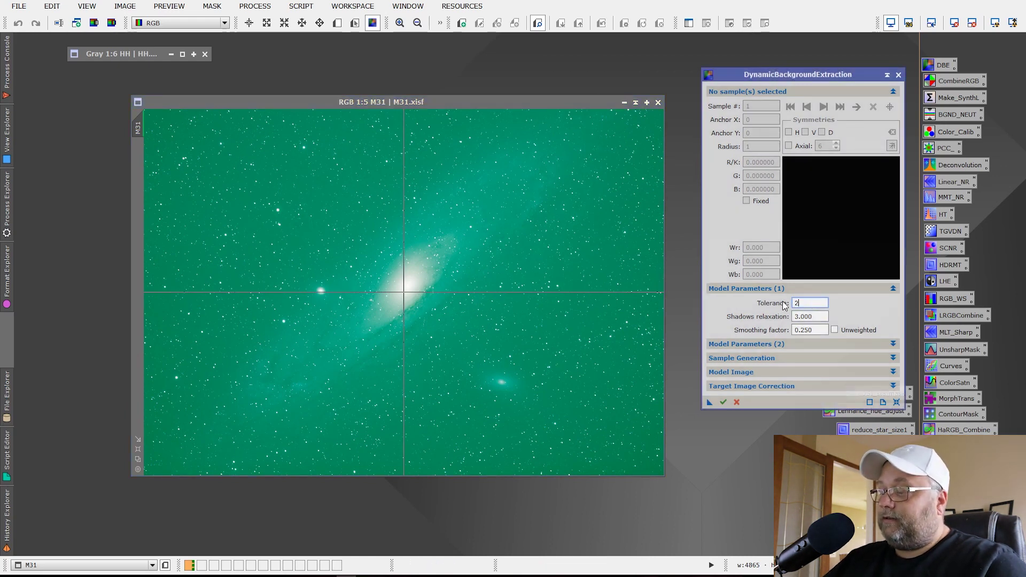
pyautogui.doubleClick(820, 317)
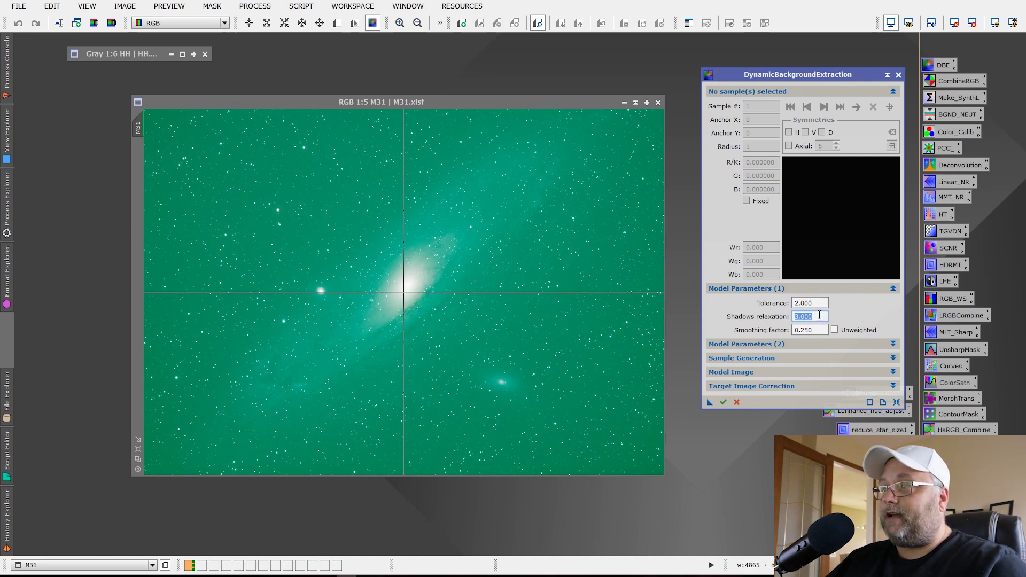
pyautogui.write('6.')
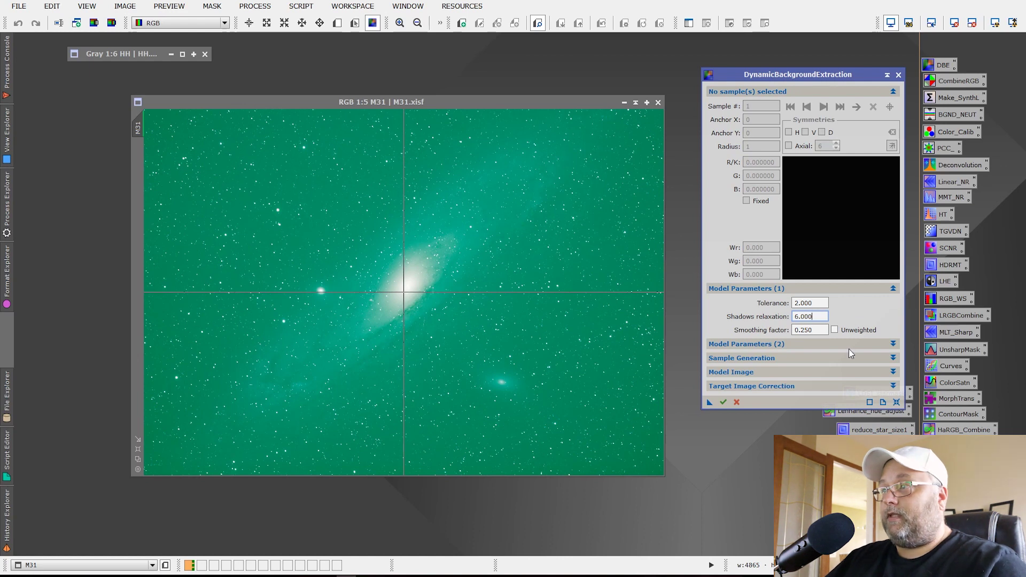
# Bring up Sample Generation (radius 15, 10 samples per row) and generate a sample grid on M31.
pyautogui.click(842, 290)
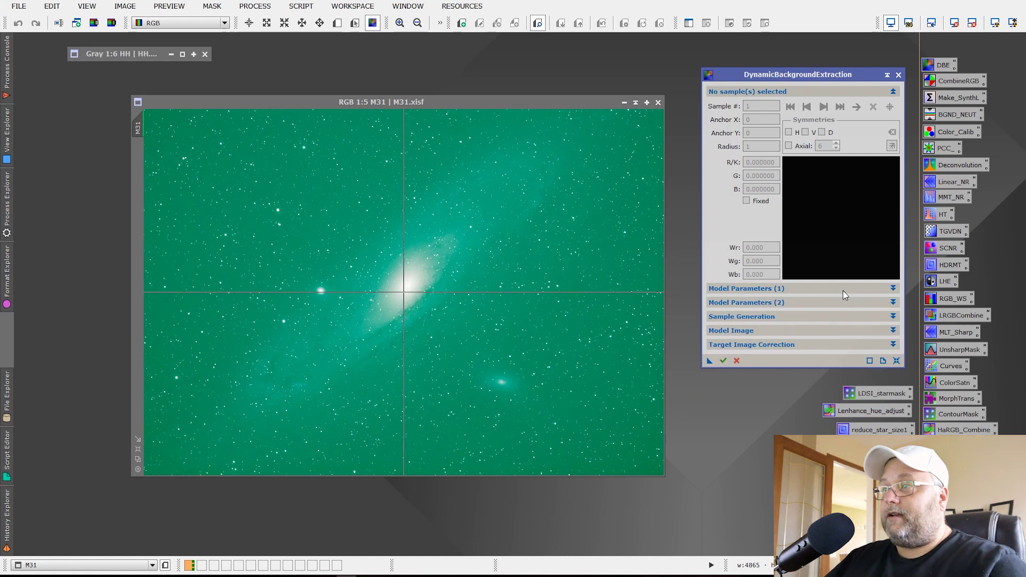
pyautogui.click(832, 317)
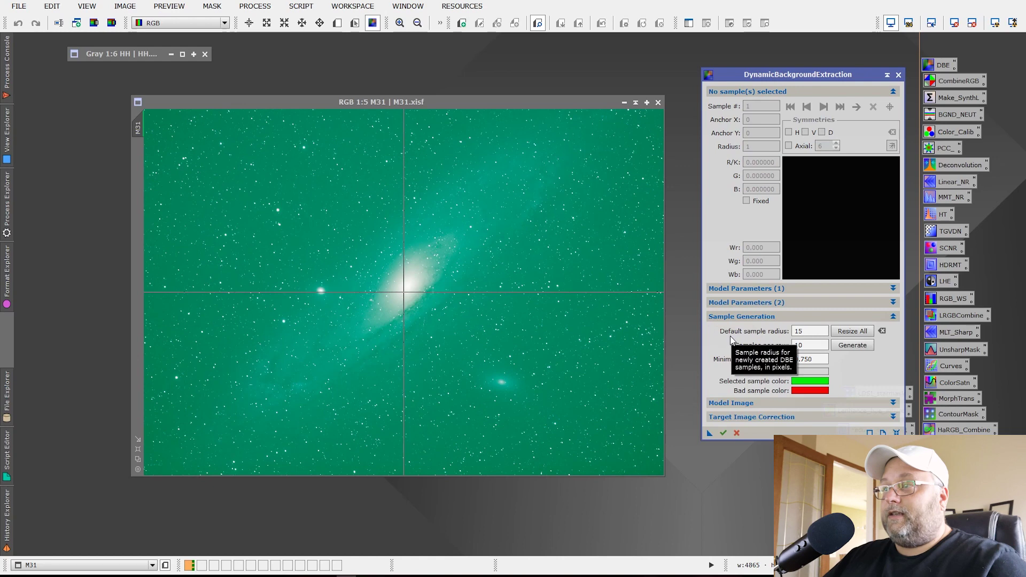
pyautogui.press('Tab')
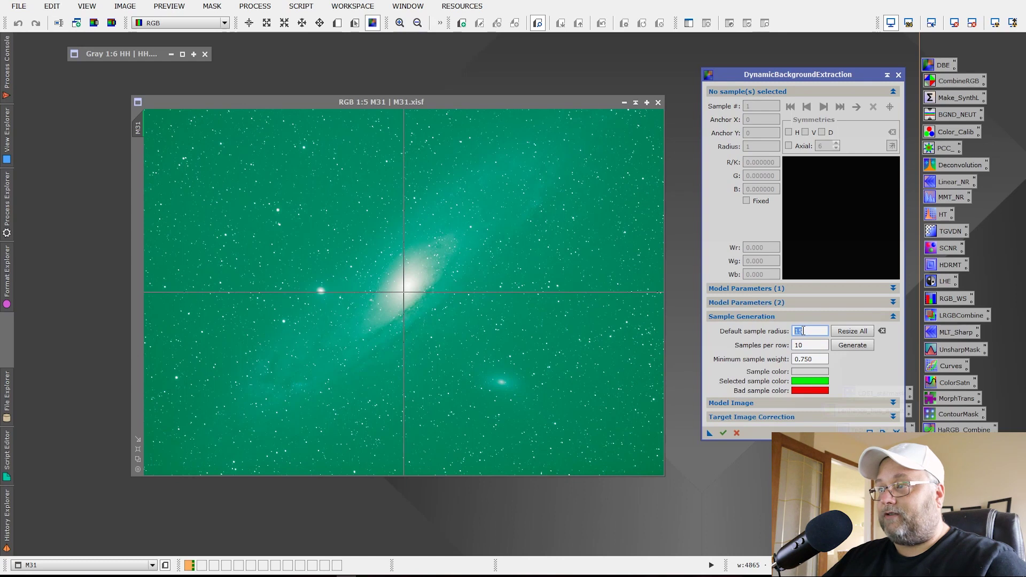
pyautogui.click(824, 331)
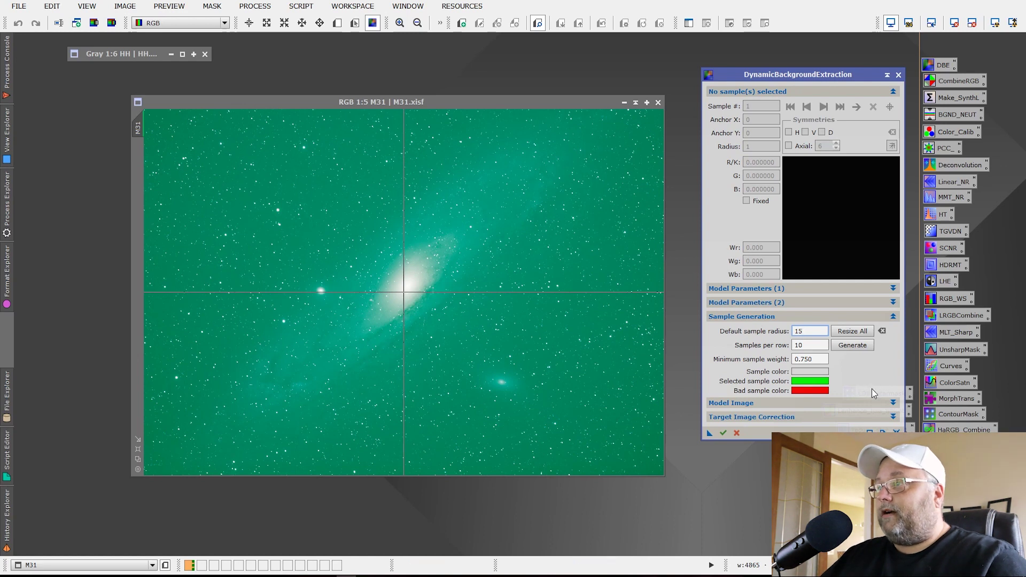
pyautogui.click(842, 345)
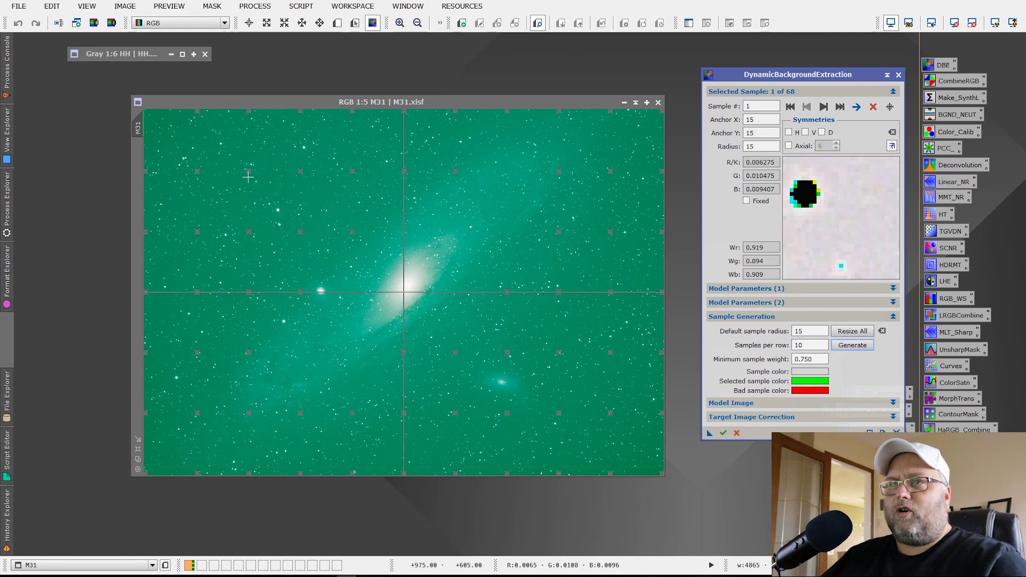
# Inspect two of the generated background samples near the top left of M31.
pyautogui.click(199, 173)
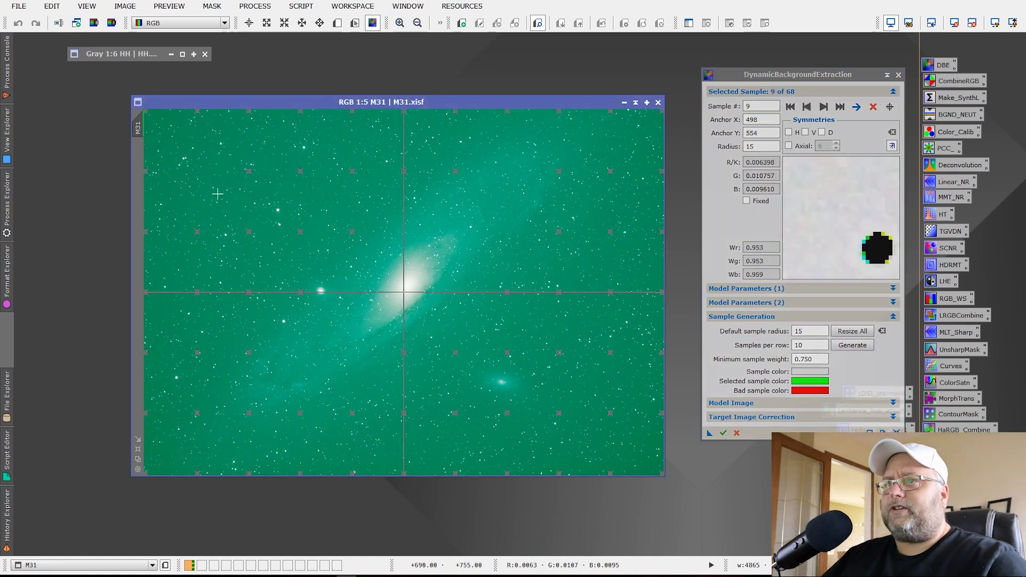
pyautogui.click(197, 233)
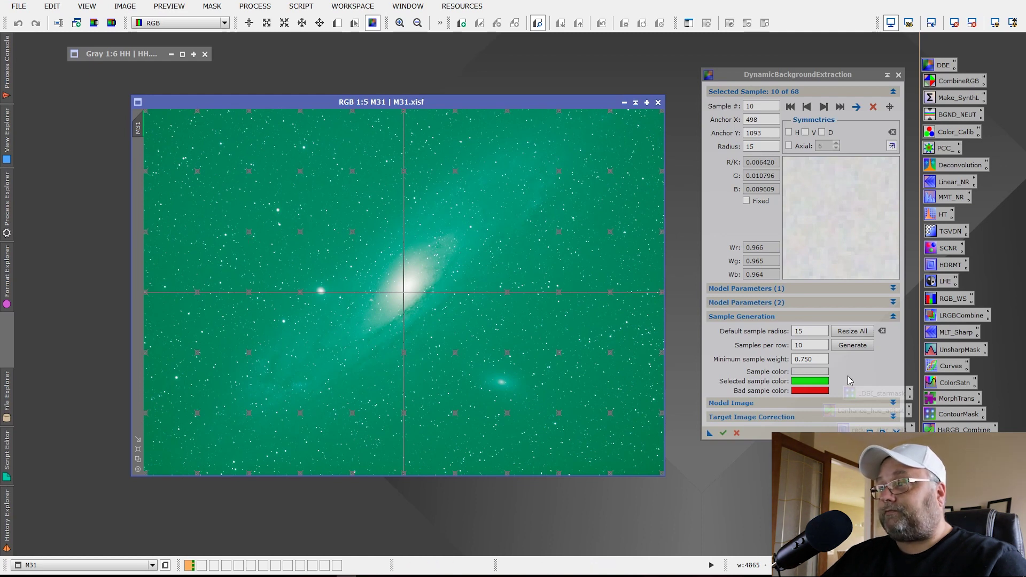
# Regenerate the sample grid with a default sample radius of 100.
pyautogui.click(814, 328)
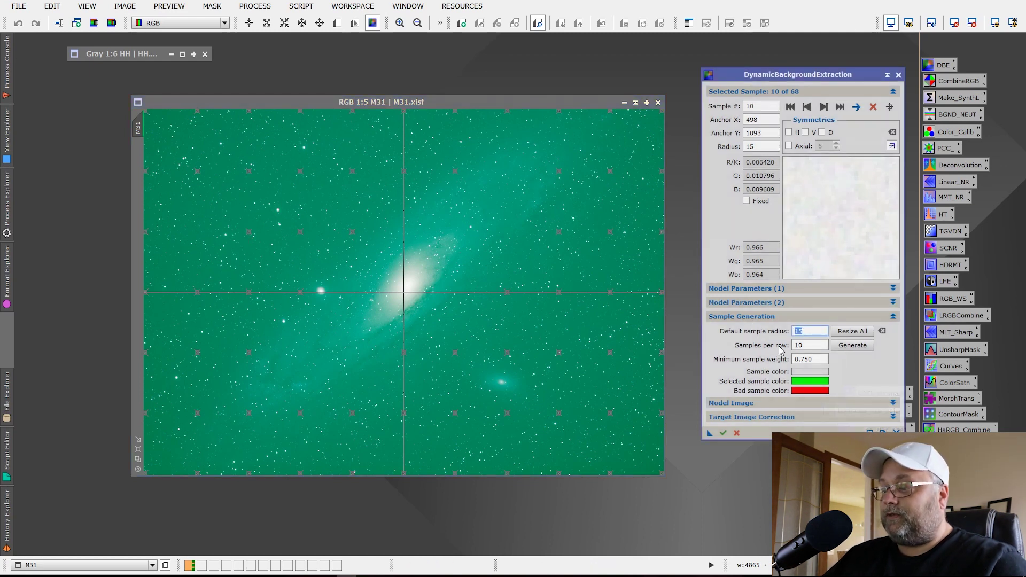
pyautogui.press('BackSpace')
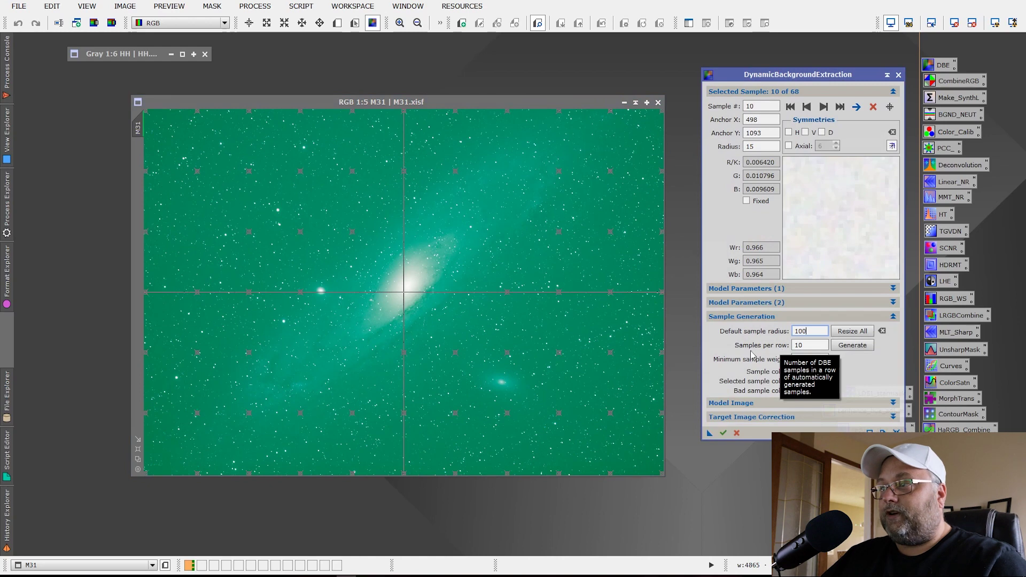
pyautogui.write('00')
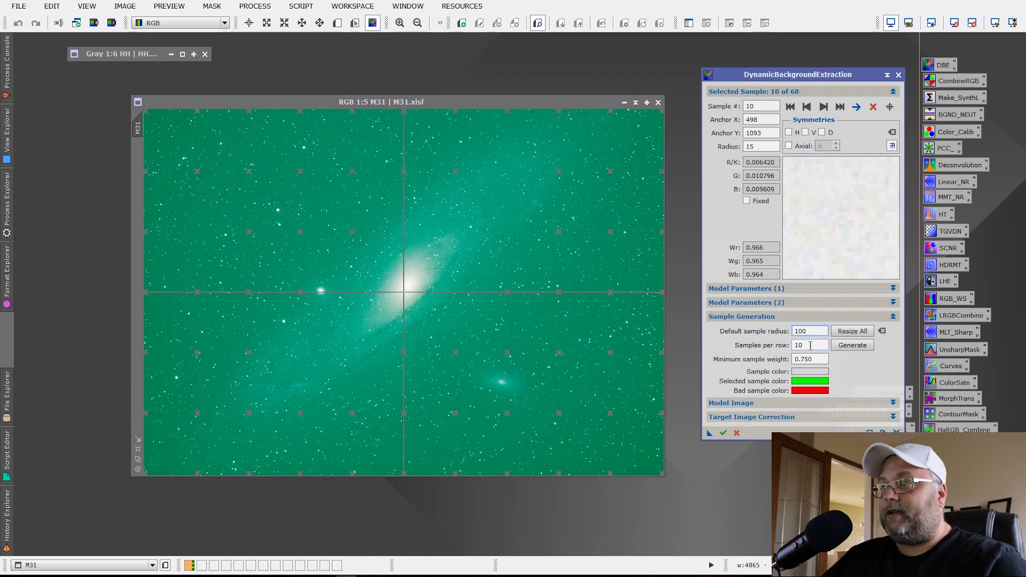
pyautogui.click(841, 347)
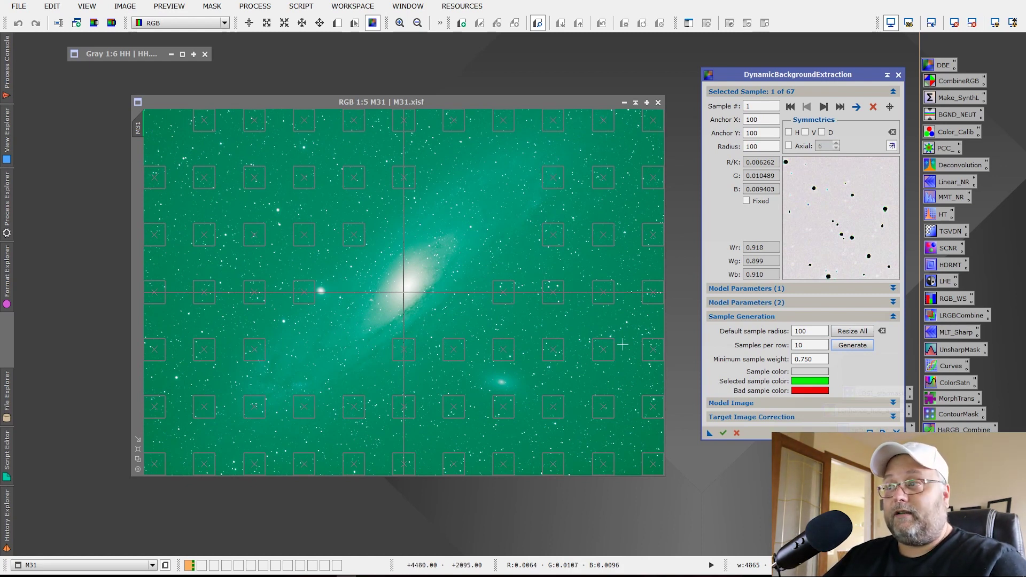
# Resize all samples to a radius of 150.
pyautogui.doubleClick(807, 331)
pyautogui.write('150')
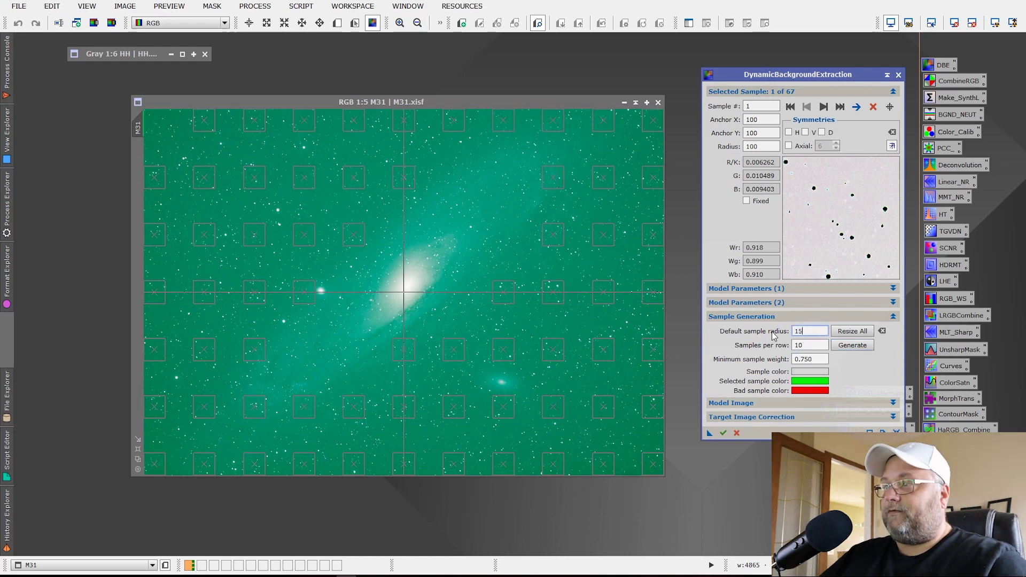
pyautogui.click(852, 332)
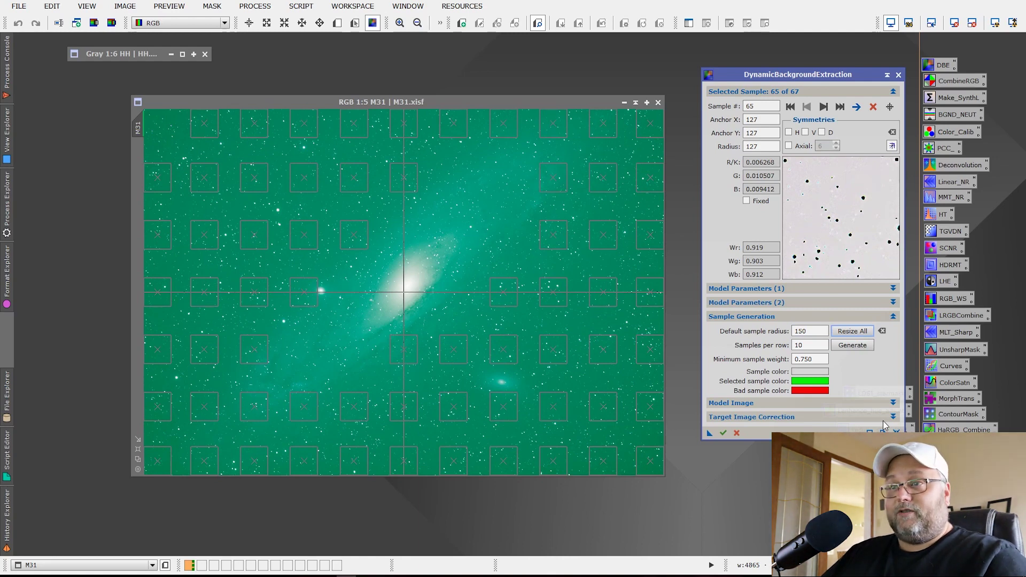
pyautogui.click(209, 181)
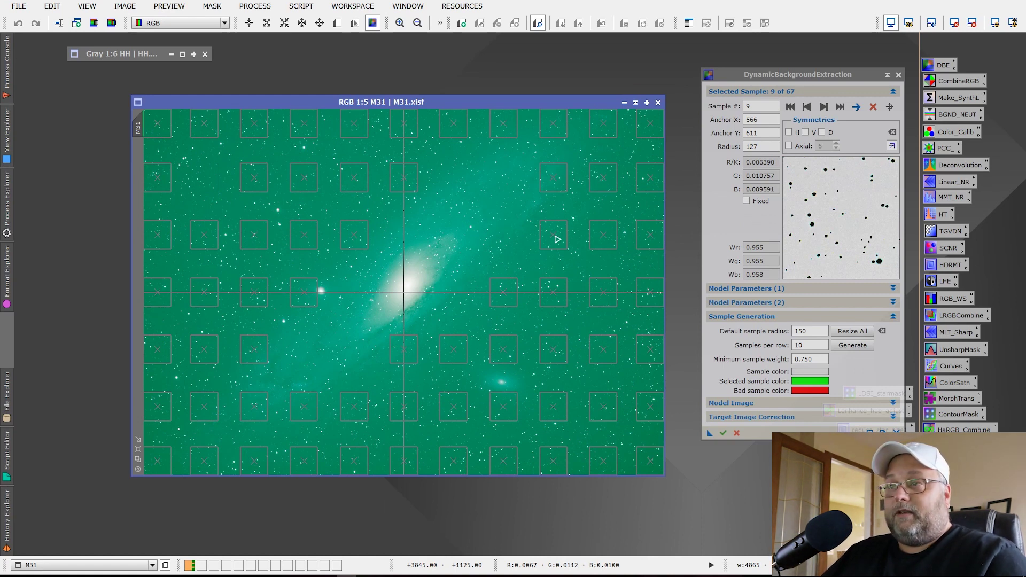
pyautogui.click(787, 418)
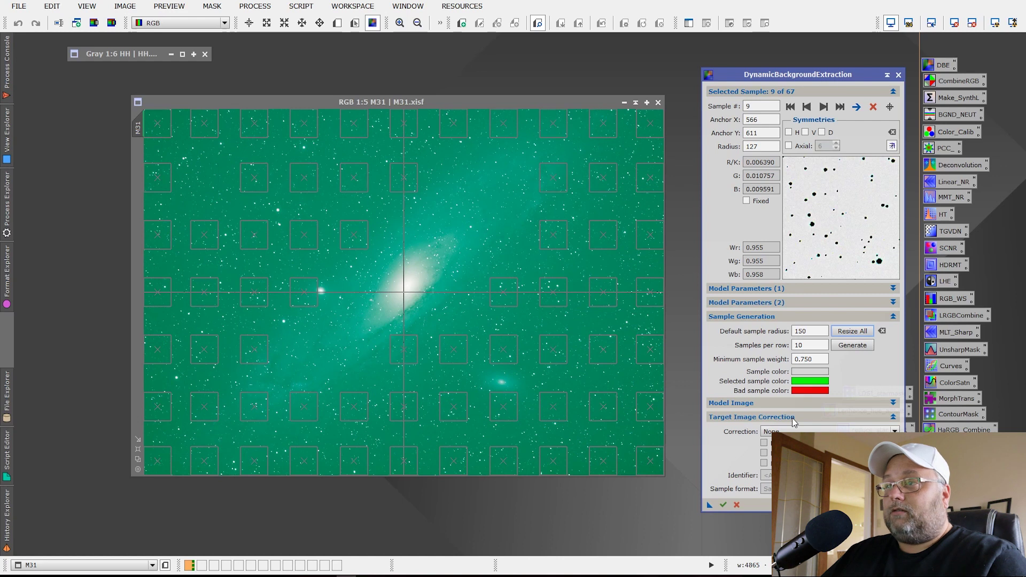
pyautogui.click(823, 417)
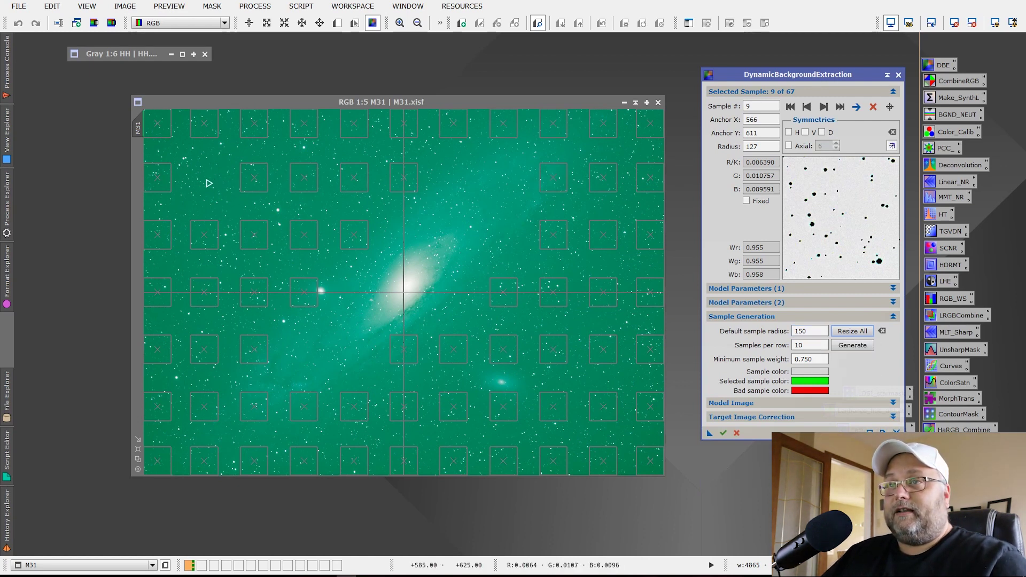
pyautogui.click(529, 130)
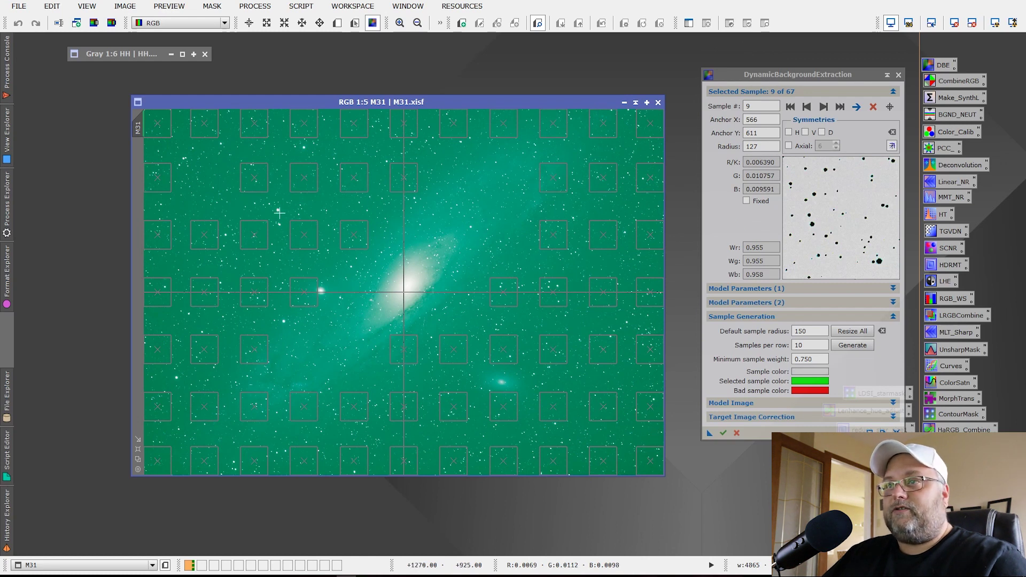
# Delete the interior background samples in the left-hand columns around the galaxy.
pyautogui.press('Delete')
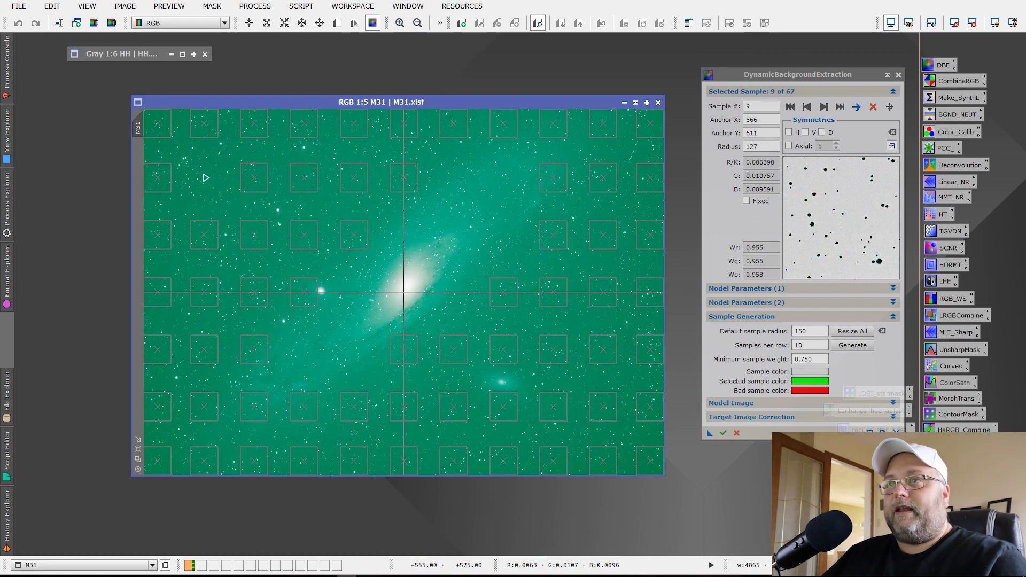
pyautogui.press('Delete')
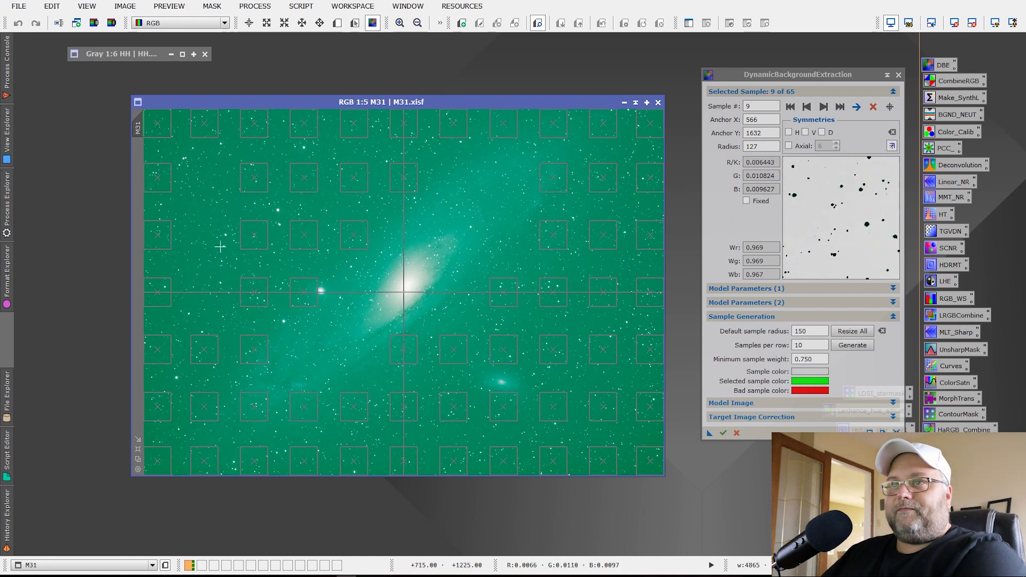
pyautogui.press('Delete')
pyautogui.press('Delete')
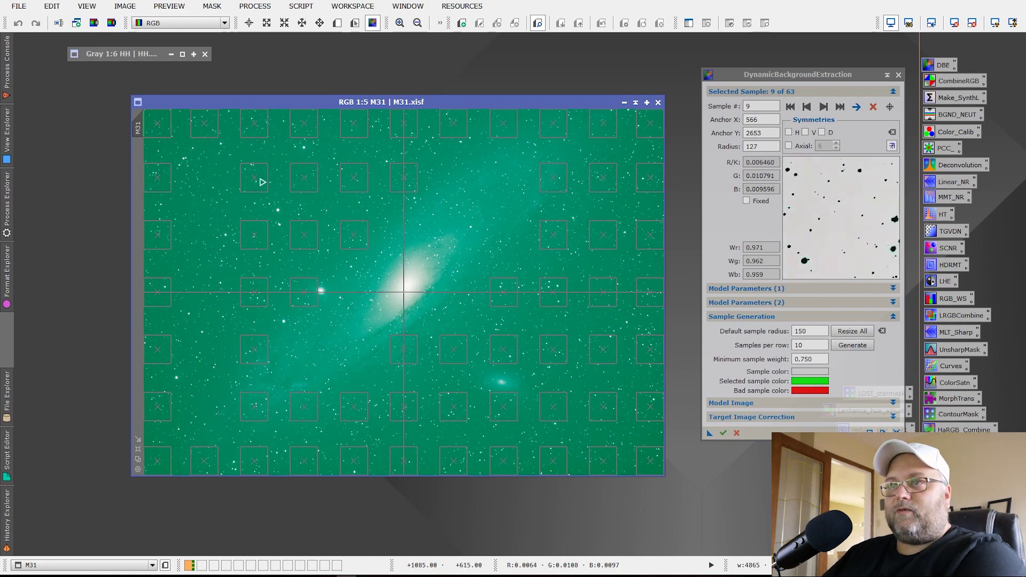
pyautogui.click(257, 181)
pyautogui.press('Delete')
pyautogui.press('Delete')
pyautogui.press('Delete')
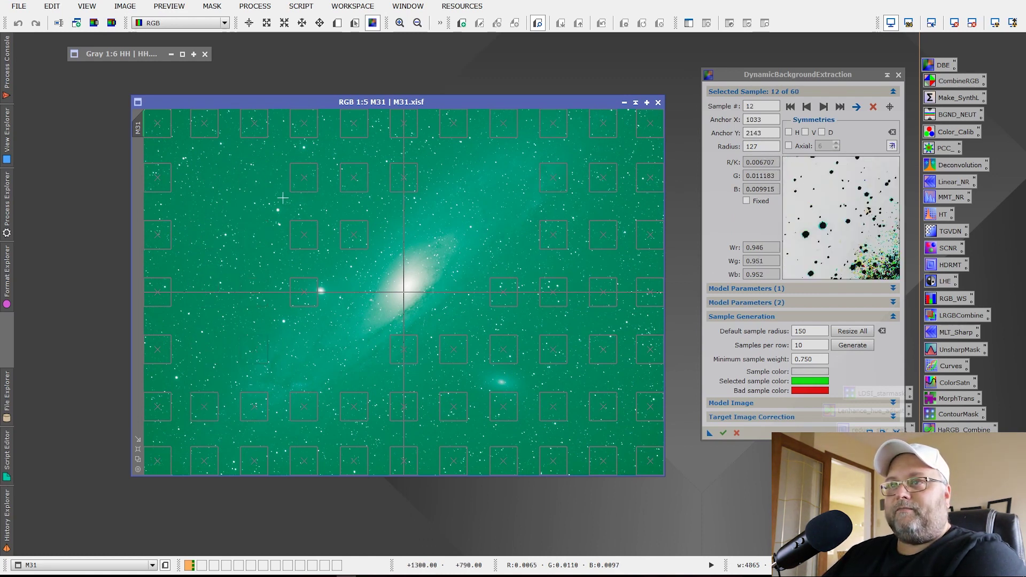
pyautogui.press('Delete')
pyautogui.press('Delete')
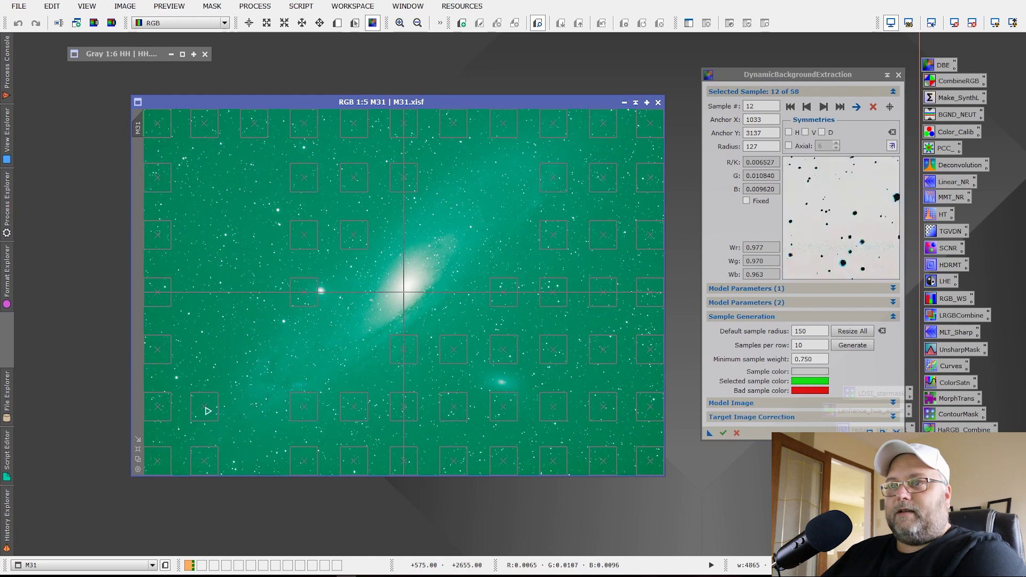
pyautogui.click(208, 411)
pyautogui.press('Delete')
pyautogui.click(305, 178)
pyautogui.press('Delete')
pyautogui.press('Delete')
pyautogui.press('Delete')
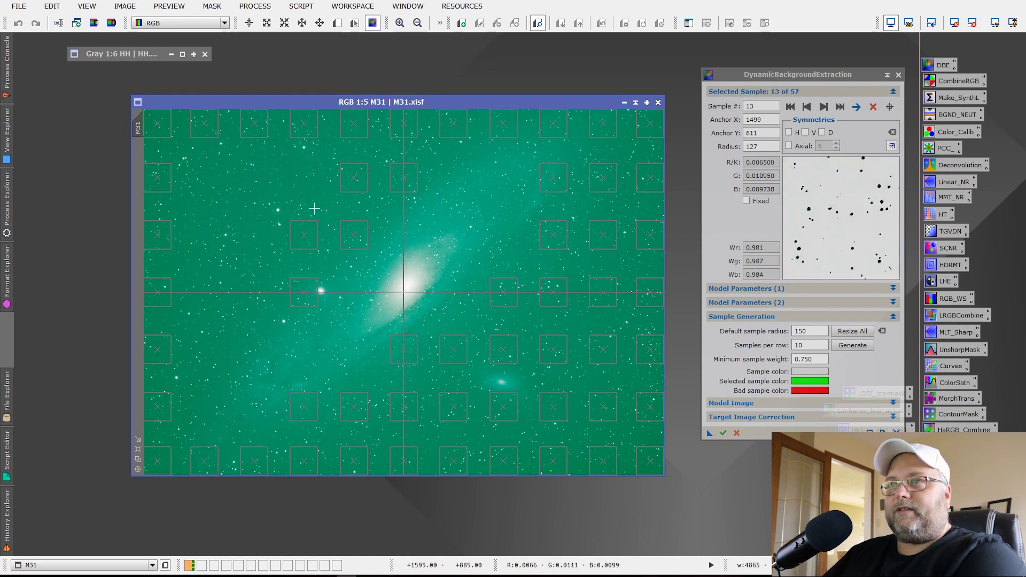
pyautogui.press('Delete')
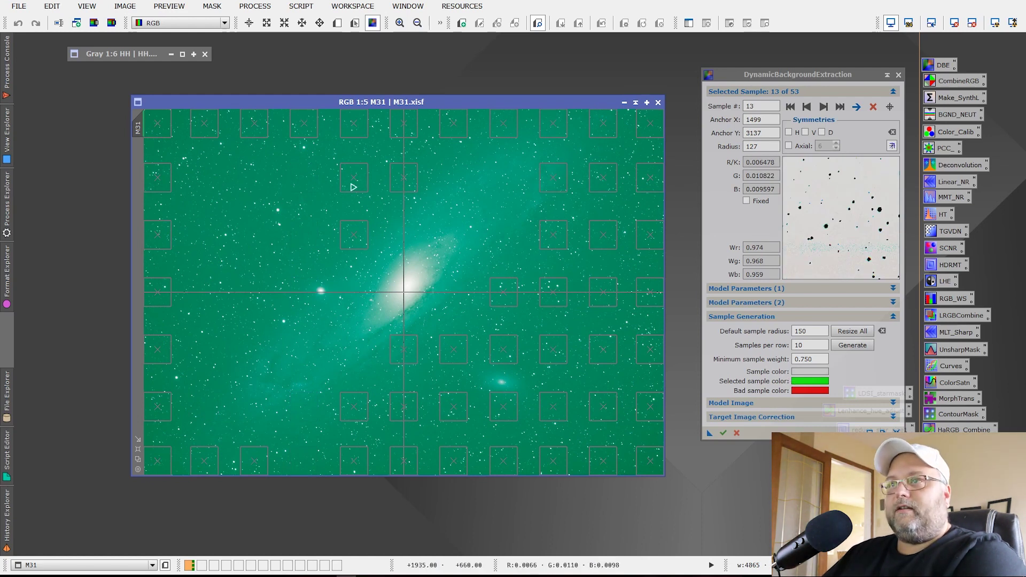
pyautogui.click(353, 180)
pyautogui.press('Delete')
pyautogui.press('Delete')
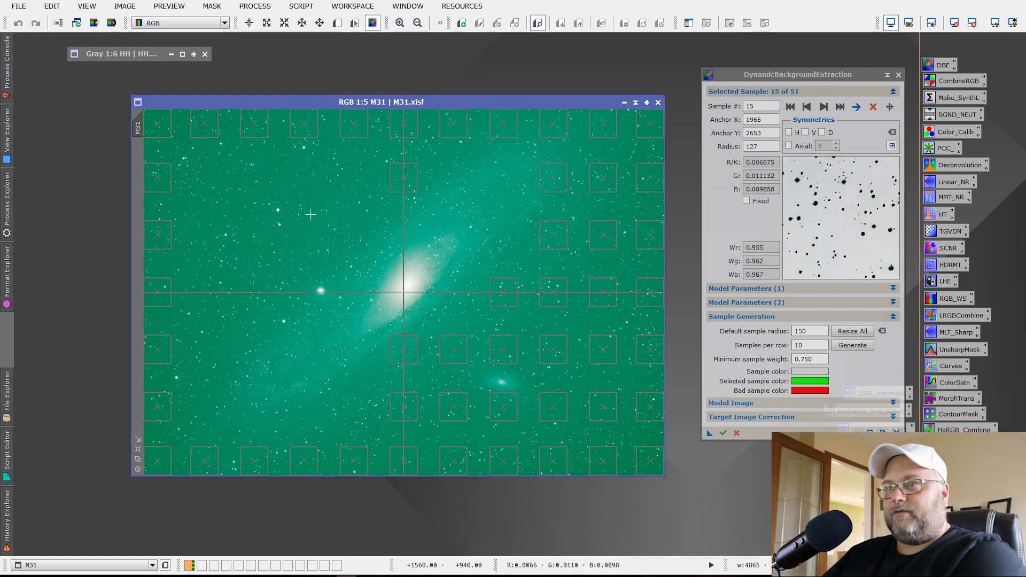
# Delete the remaining right-hand interior samples, leaving 33 edge samples, and collapse Sample Generation.
pyautogui.press('Delete')
pyautogui.click(412, 180)
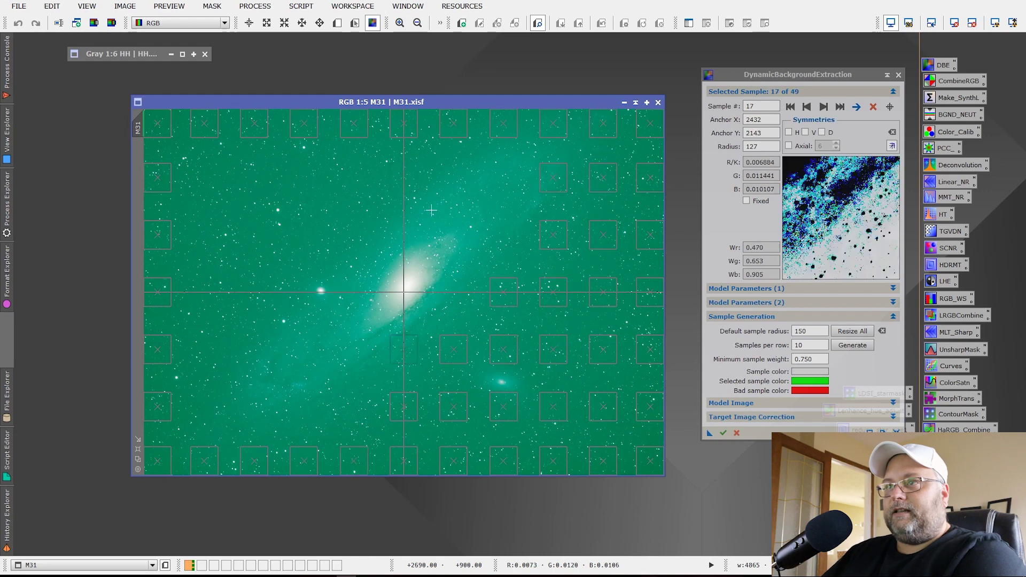
pyautogui.press('Delete')
pyautogui.press('Delete')
pyautogui.press('Delete')
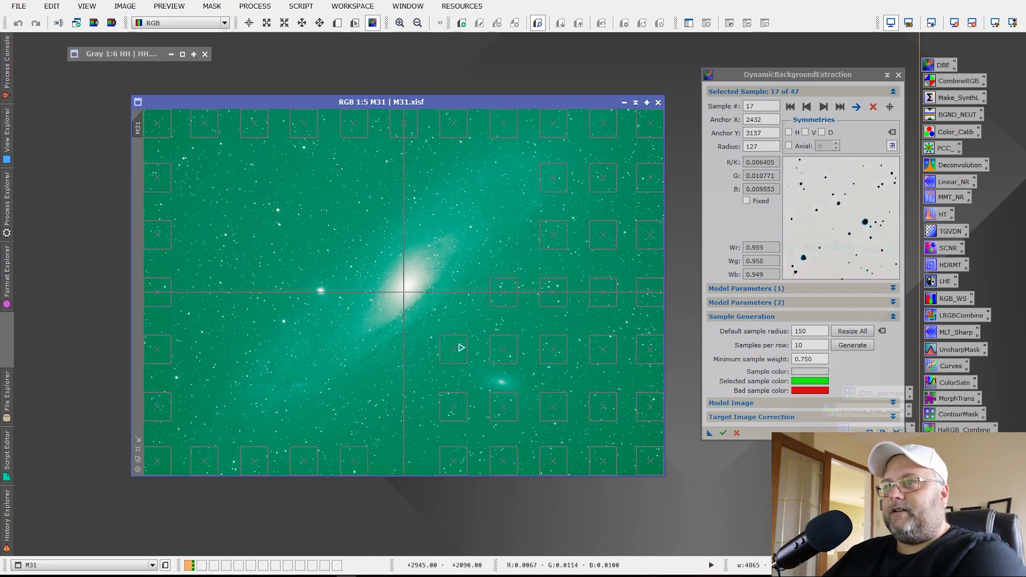
pyautogui.click(461, 348)
pyautogui.press('Delete')
pyautogui.press('Delete')
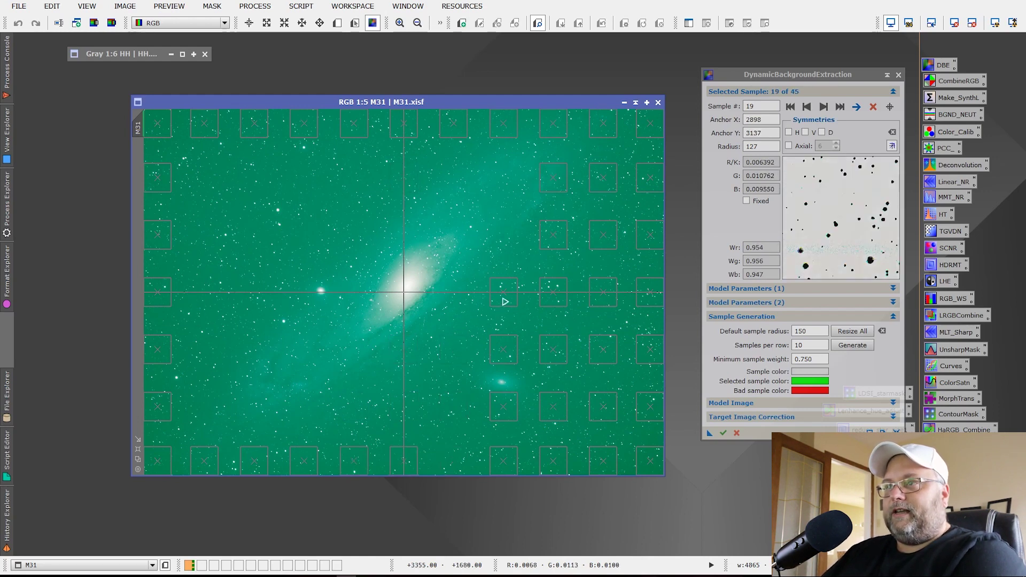
pyautogui.click(505, 302)
pyautogui.press('Delete')
pyautogui.press('Delete')
pyautogui.press('Delete')
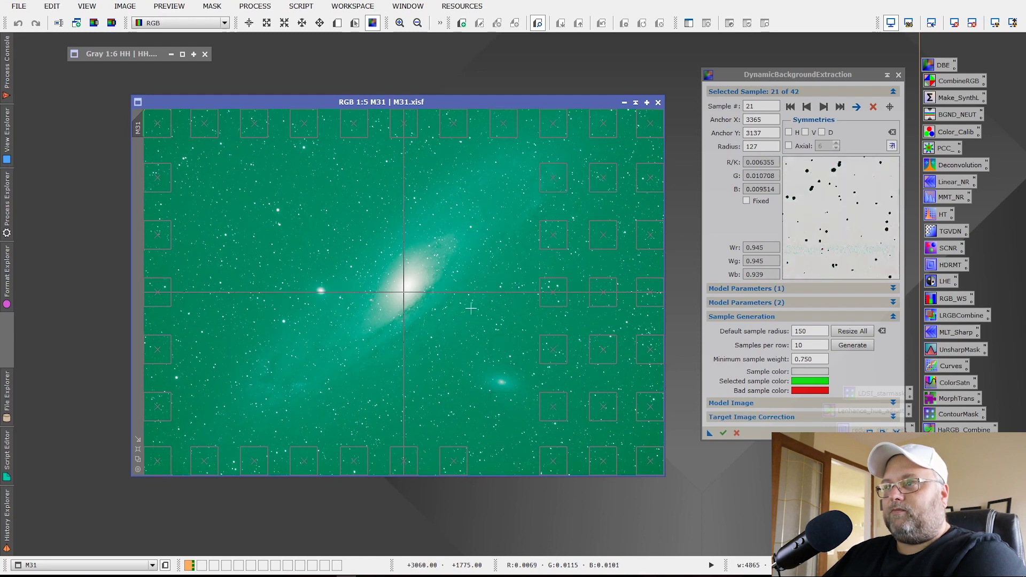
pyautogui.click(557, 183)
pyautogui.press('Delete')
pyautogui.press('Delete')
pyautogui.press('Delete')
pyautogui.press('Delete')
pyautogui.press('Delete')
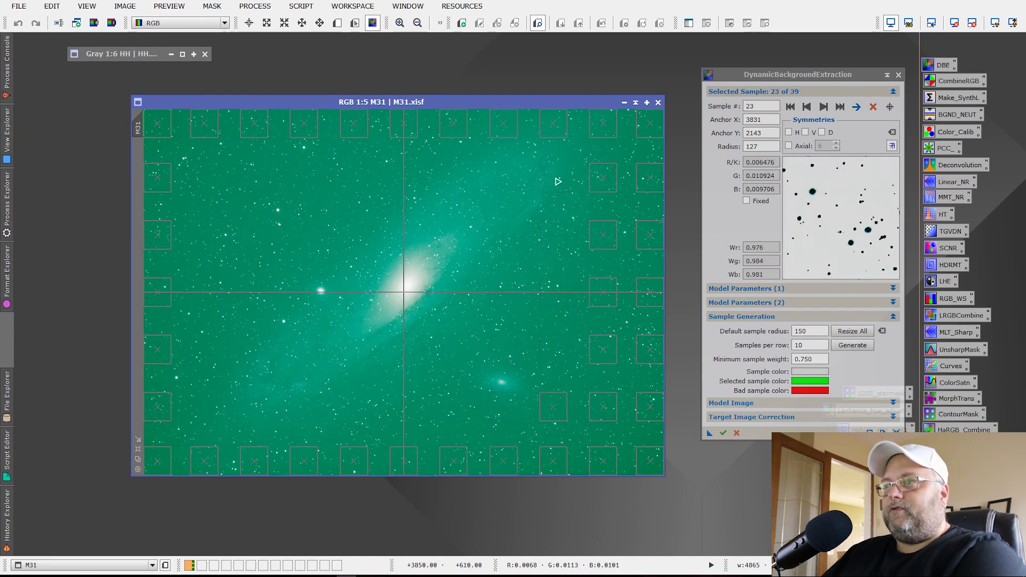
pyautogui.press('Delete')
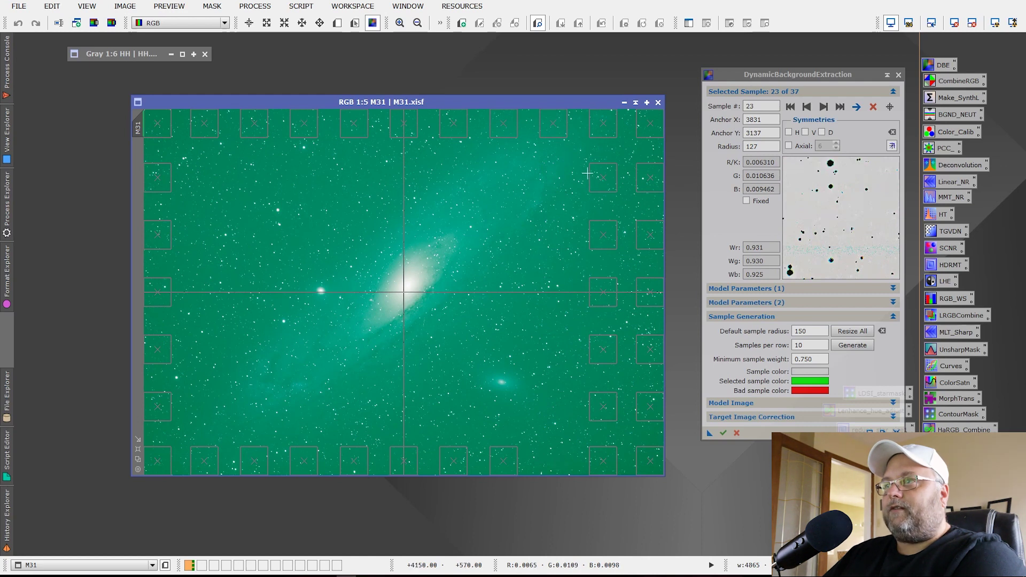
pyautogui.click(608, 183)
pyautogui.press('Delete')
pyautogui.press('Delete')
pyautogui.press('Delete')
pyautogui.press('Delete')
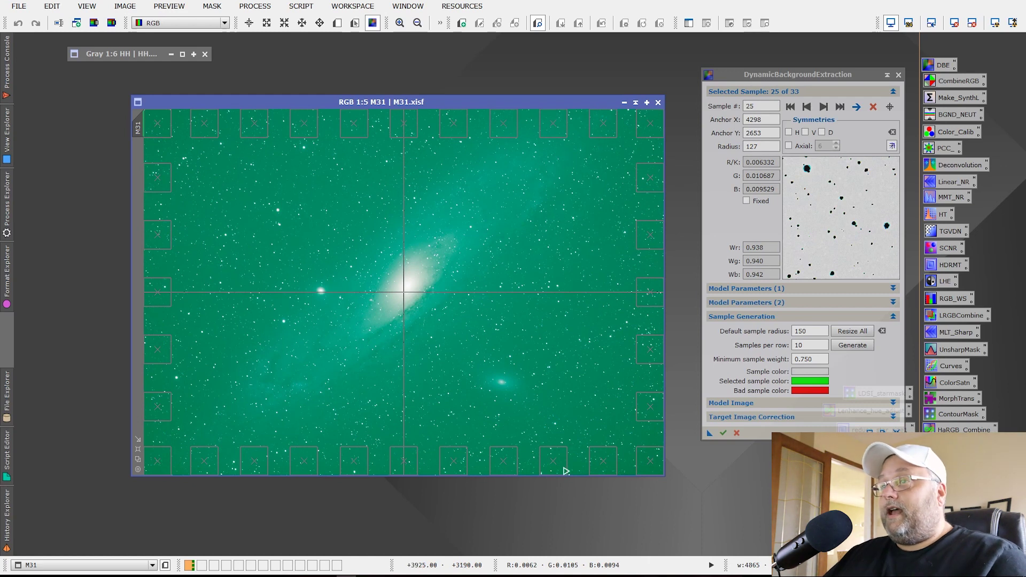
pyautogui.click(806, 317)
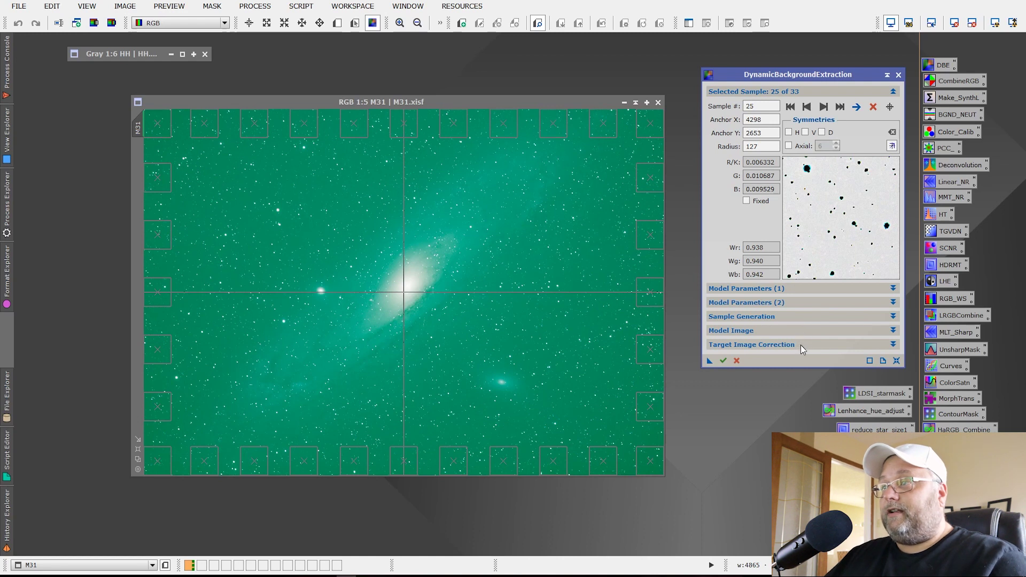
# Set target image correction to Division with Discard background model and Replace target image enabled.
pyautogui.click(801, 345)
pyautogui.click(800, 359)
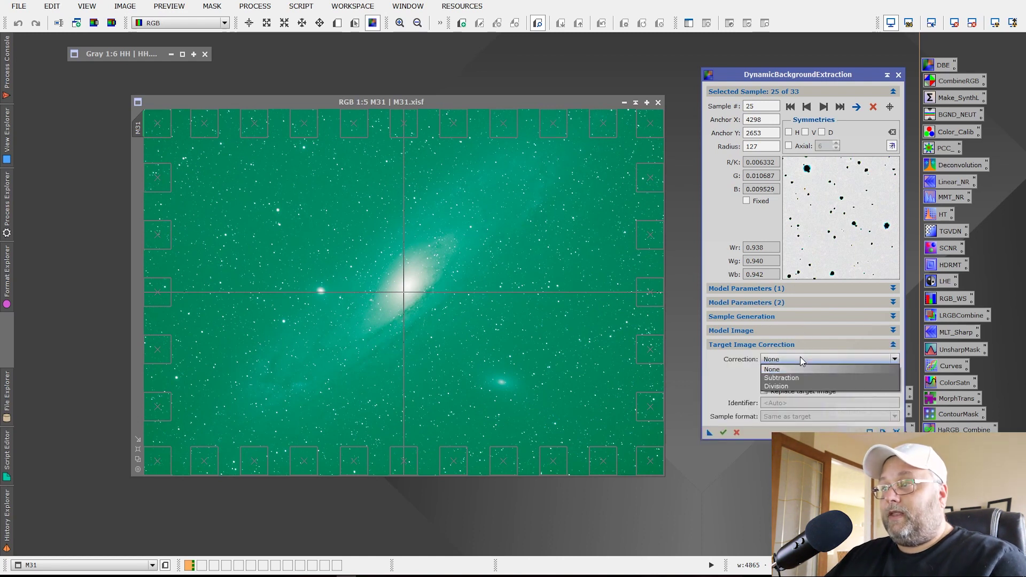
pyautogui.click(793, 387)
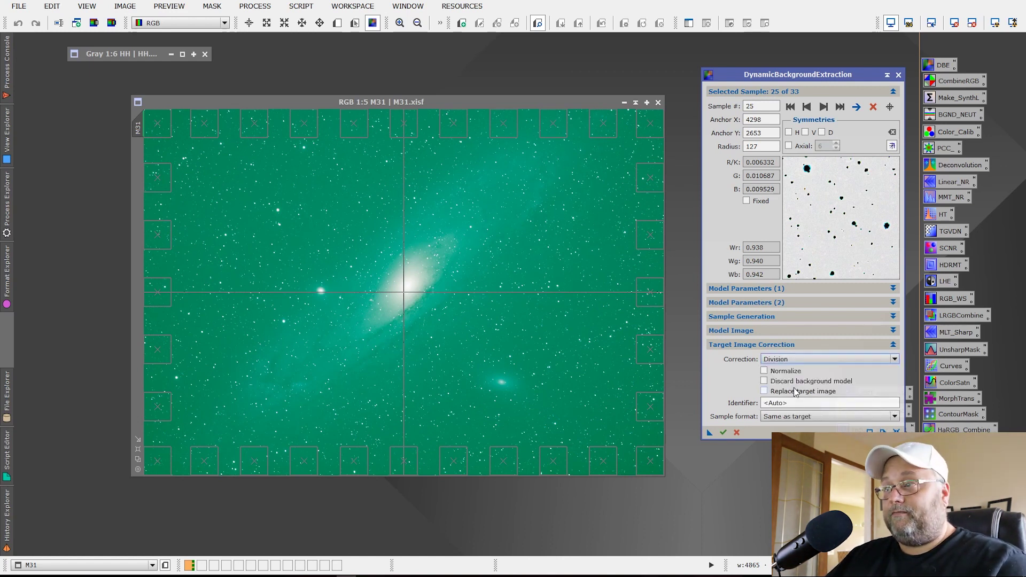
pyautogui.click(764, 382)
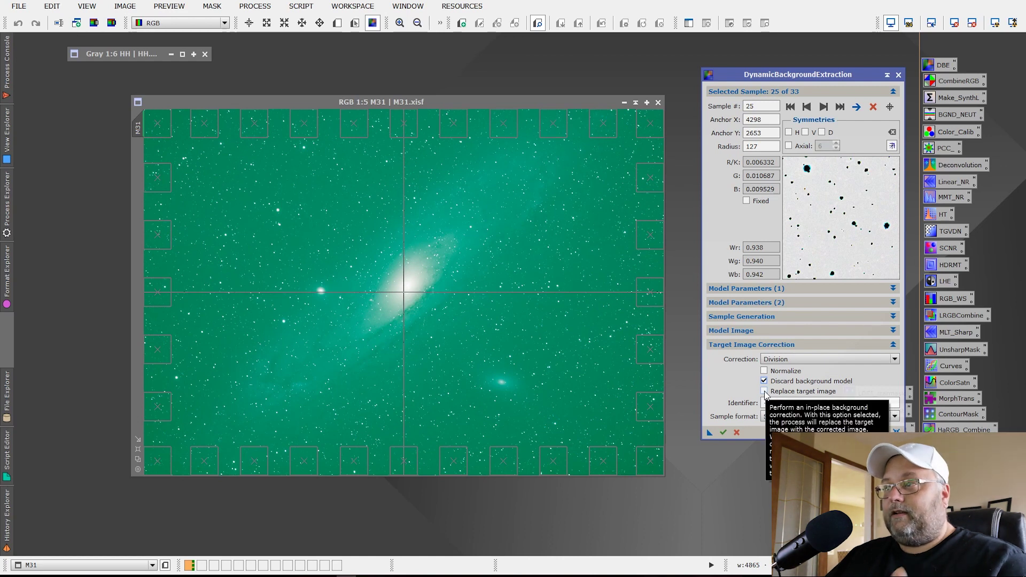
pyautogui.click(764, 392)
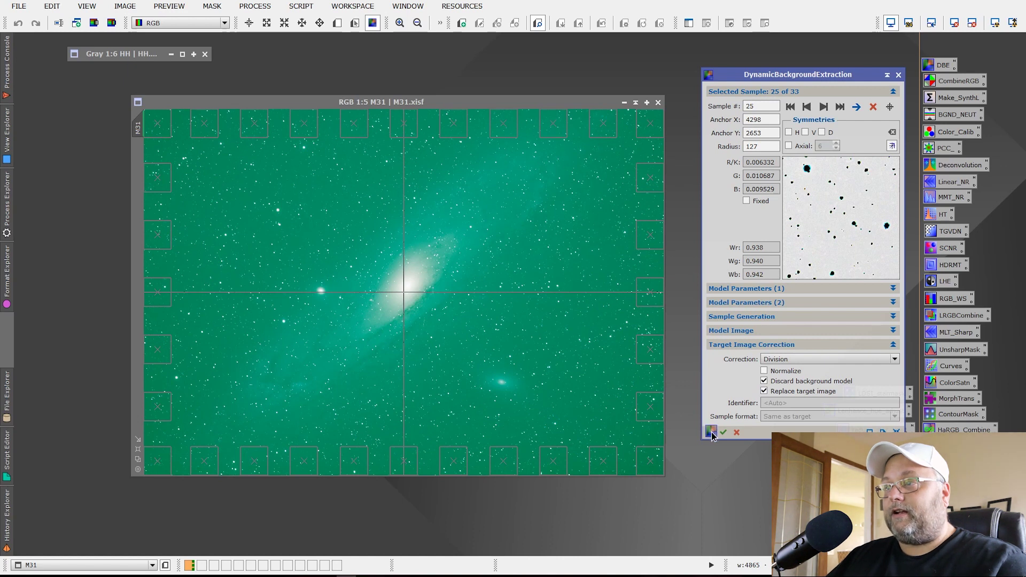
# Save the DBE settings as the Process38 icon on the workspace.
pyautogui.moveTo(711, 437); pyautogui.dragTo(703, 486)
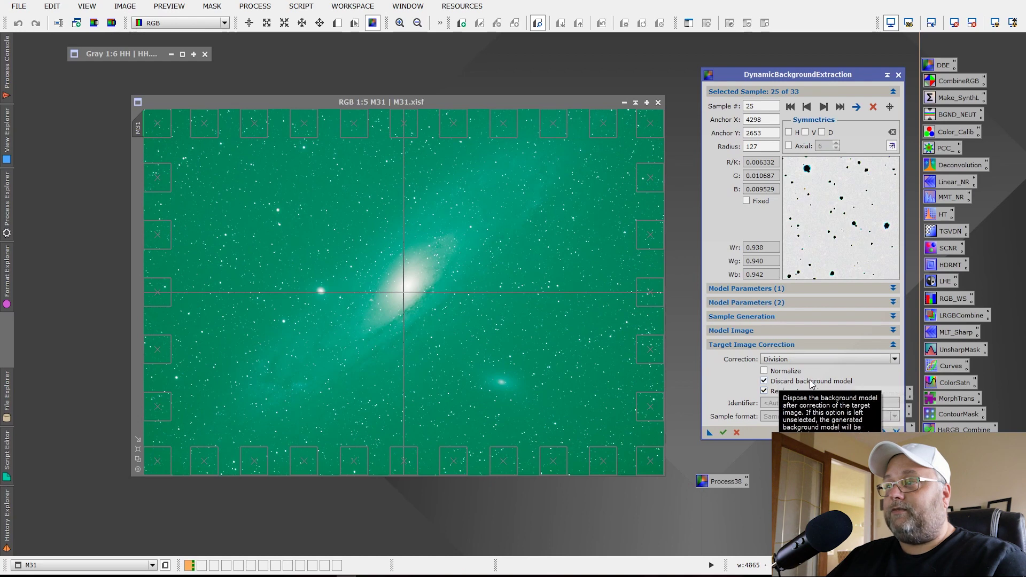
# Execute the Division background extraction on M31 and end the DBE session.
pyautogui.click(724, 434)
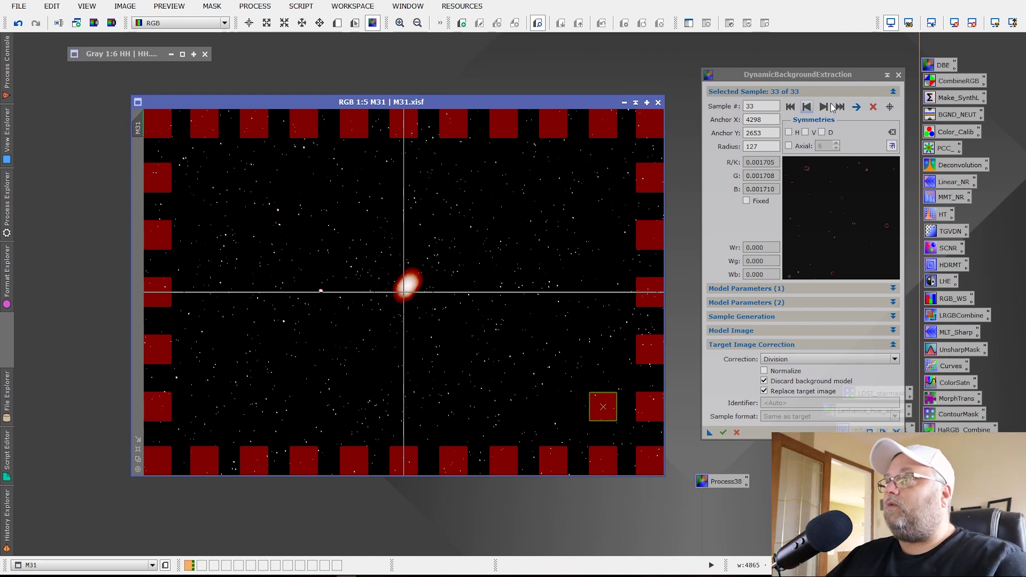
pyautogui.click(898, 75)
pyautogui.click(490, 301)
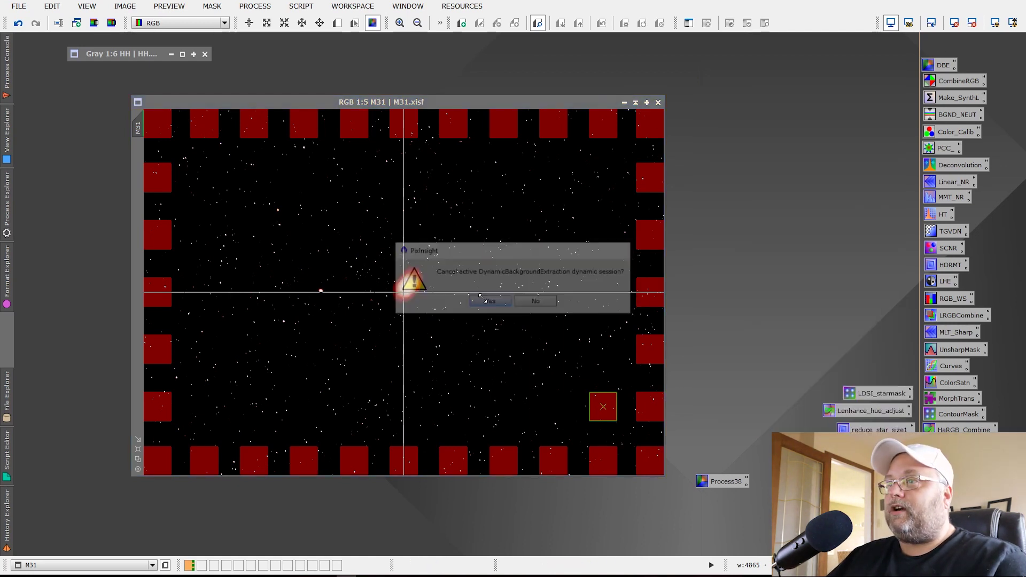
# Reset the screen transfer functions and apply STF AutoStretch to view the corrected M31.
pyautogui.click(954, 23)
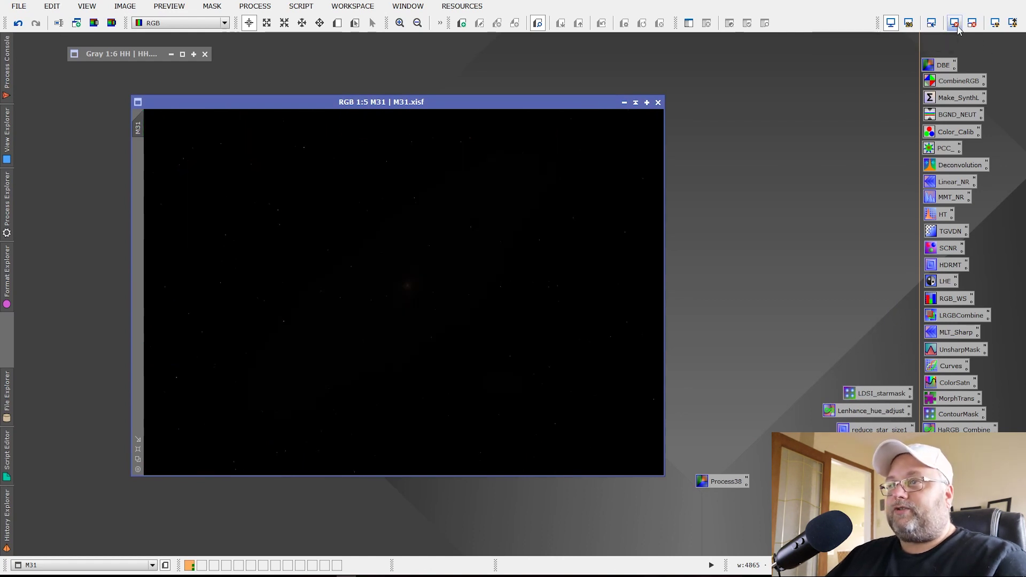
pyautogui.click(995, 23)
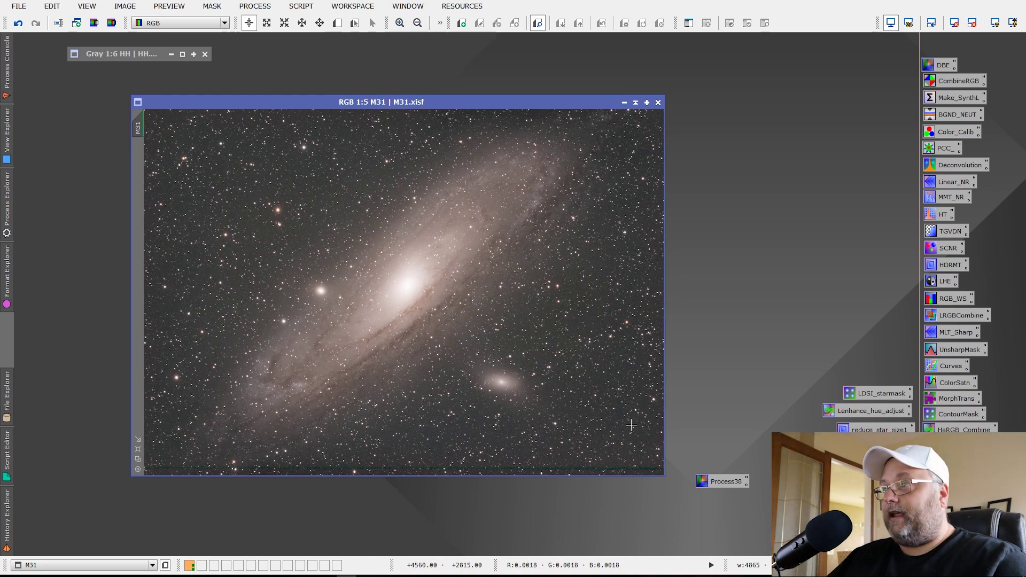
pyautogui.doubleClick(718, 483)
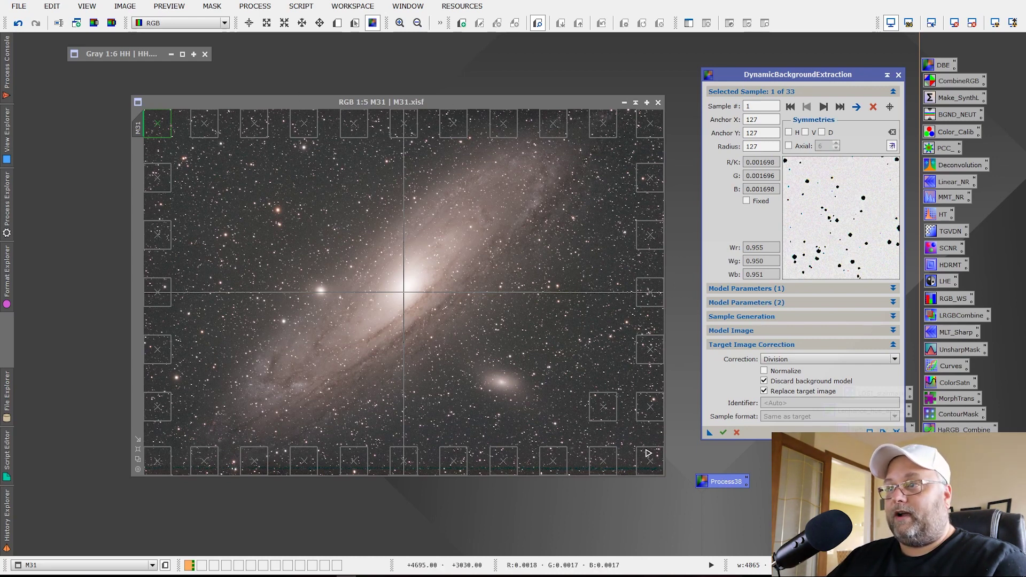
# Delete one bottom-edge sample from the reloaded Process38 grid, leaving 32 samples.
pyautogui.click(606, 409)
pyautogui.press('Delete')
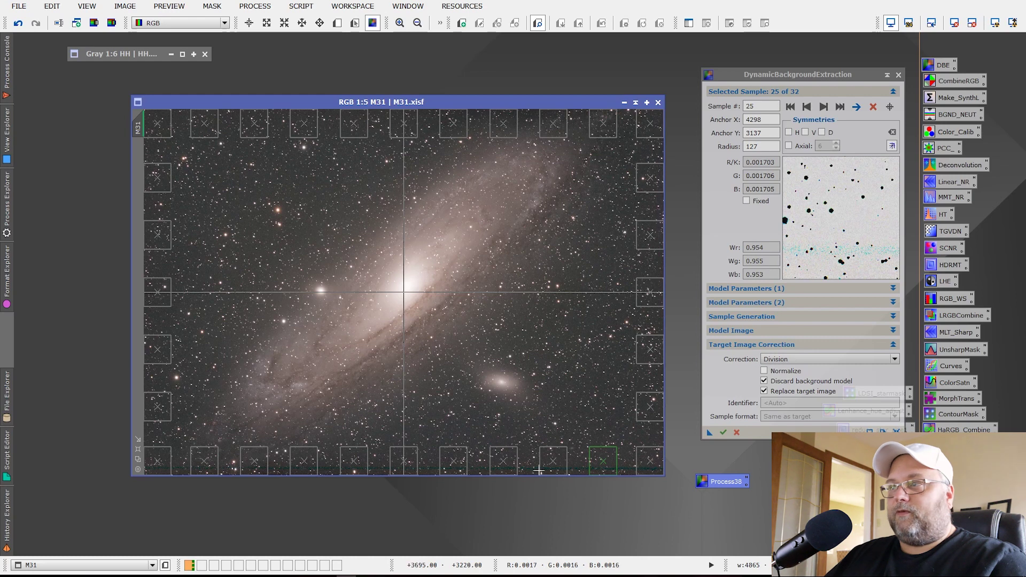
pyautogui.click(806, 288)
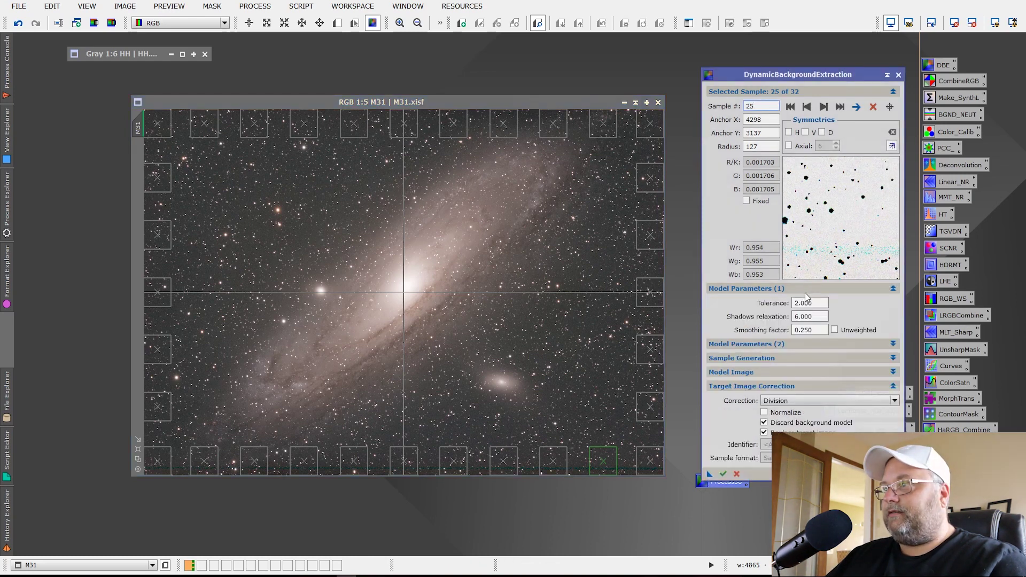
pyautogui.click(798, 288)
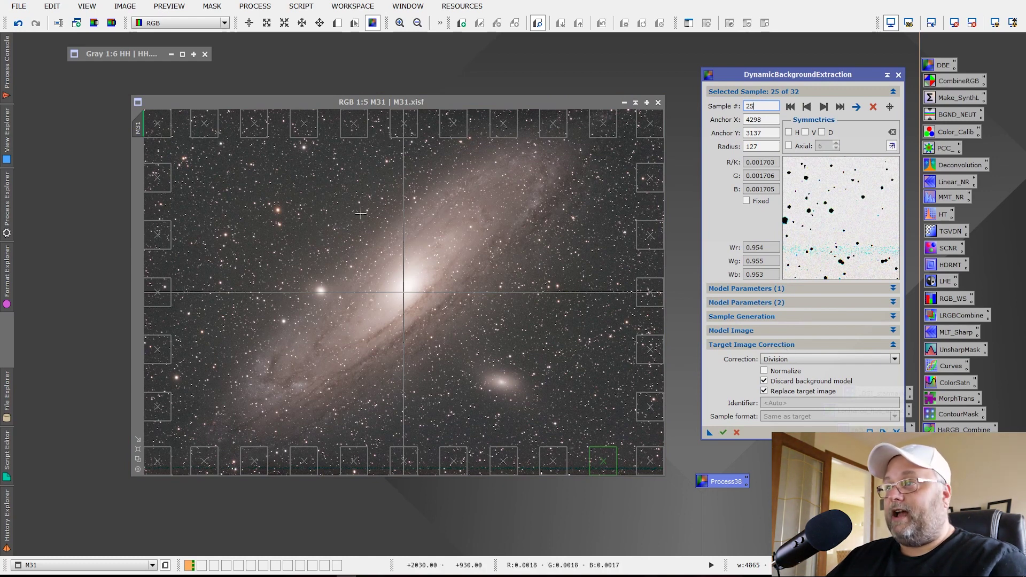
# Switch correction to Subtraction, execute it on M31, and close the DBE session.
pyautogui.click(800, 359)
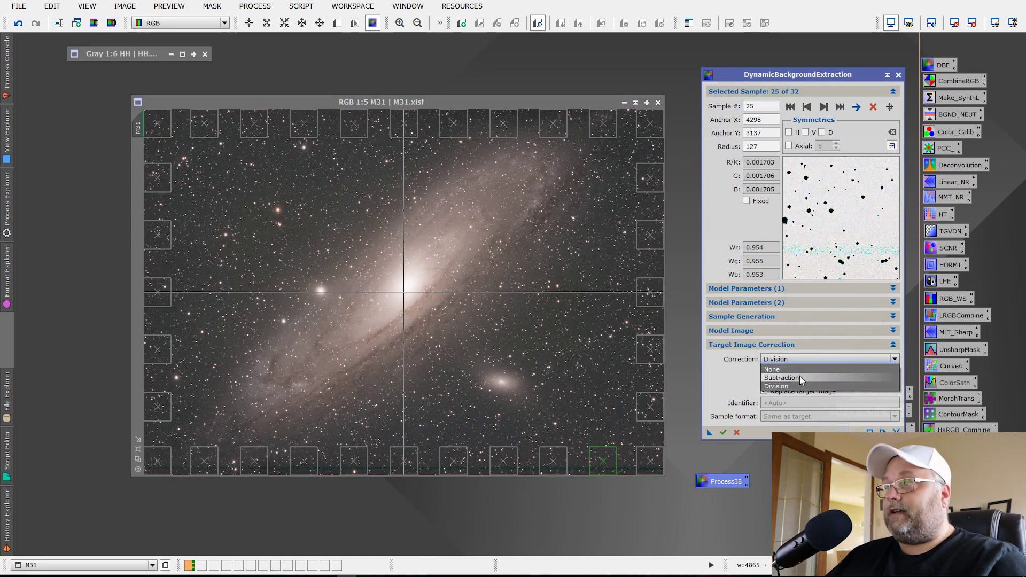
pyautogui.click(799, 377)
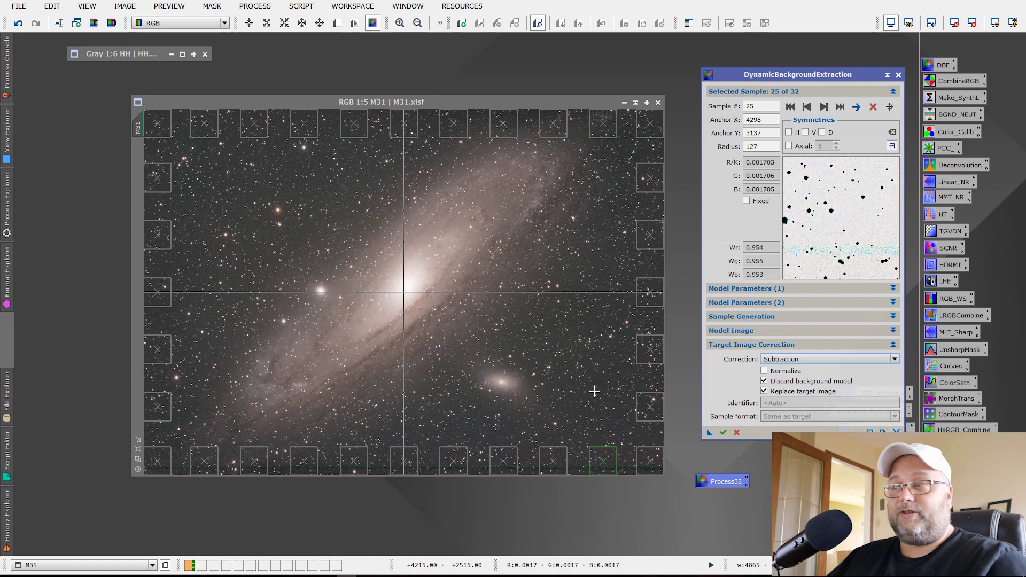
pyautogui.click(723, 431)
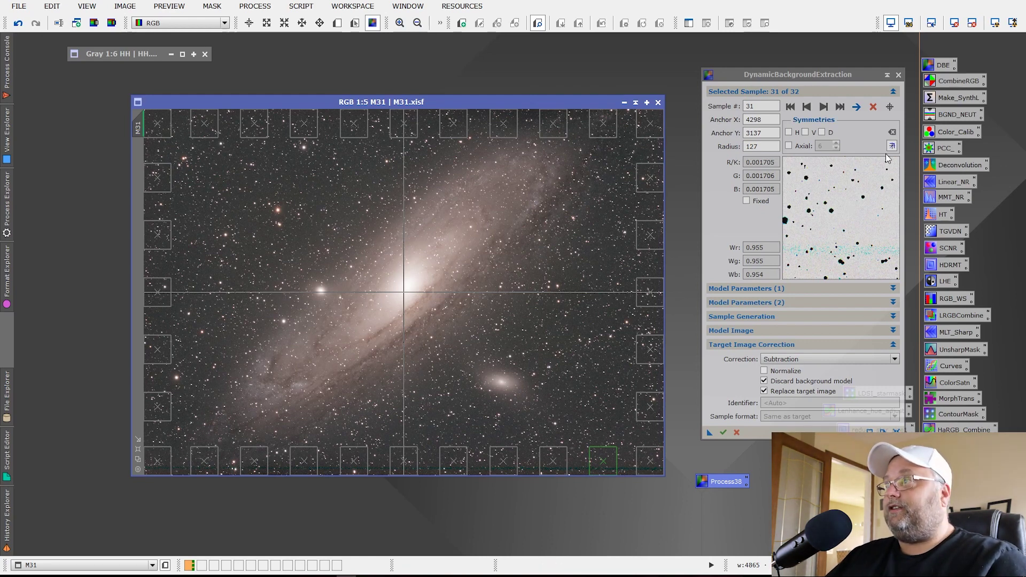
pyautogui.click(899, 75)
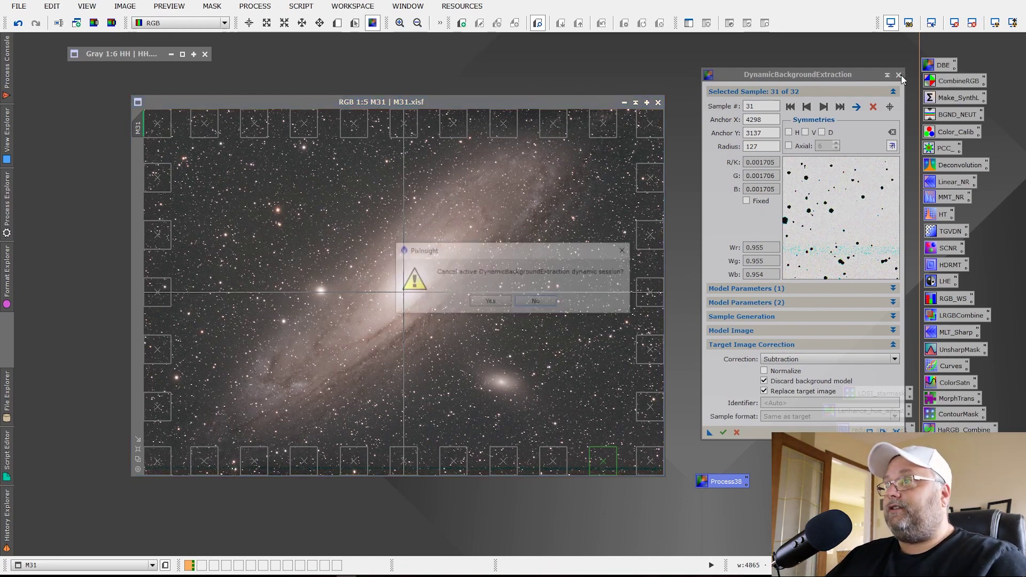
pyautogui.click(481, 301)
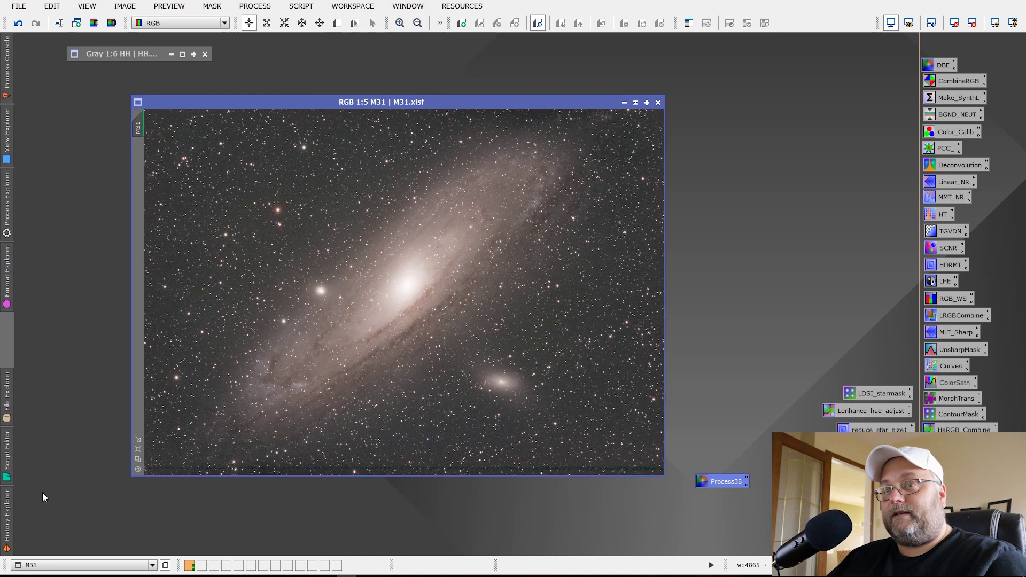
# Revert M31 to its Initial State through the History Explorer, then reset and auto-stretch its display.
pyautogui.click(8, 516)
pyautogui.click(80, 548)
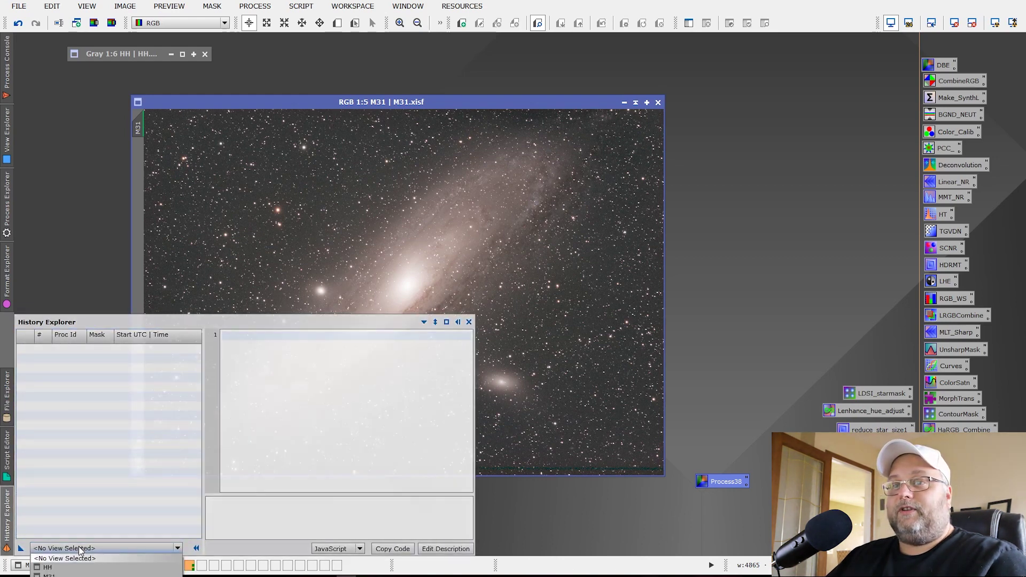
pyautogui.click(50, 575)
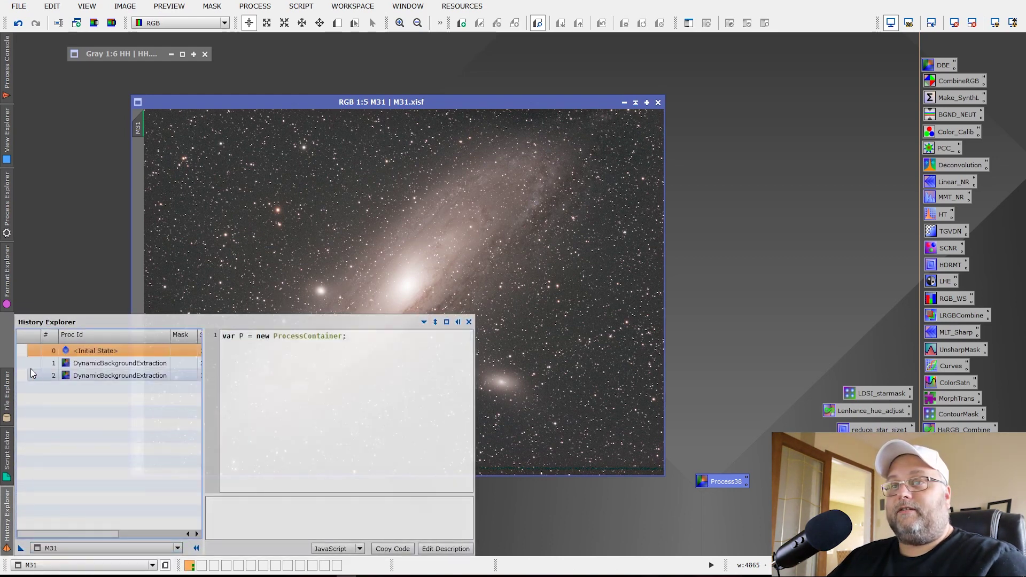
pyautogui.doubleClick(34, 350)
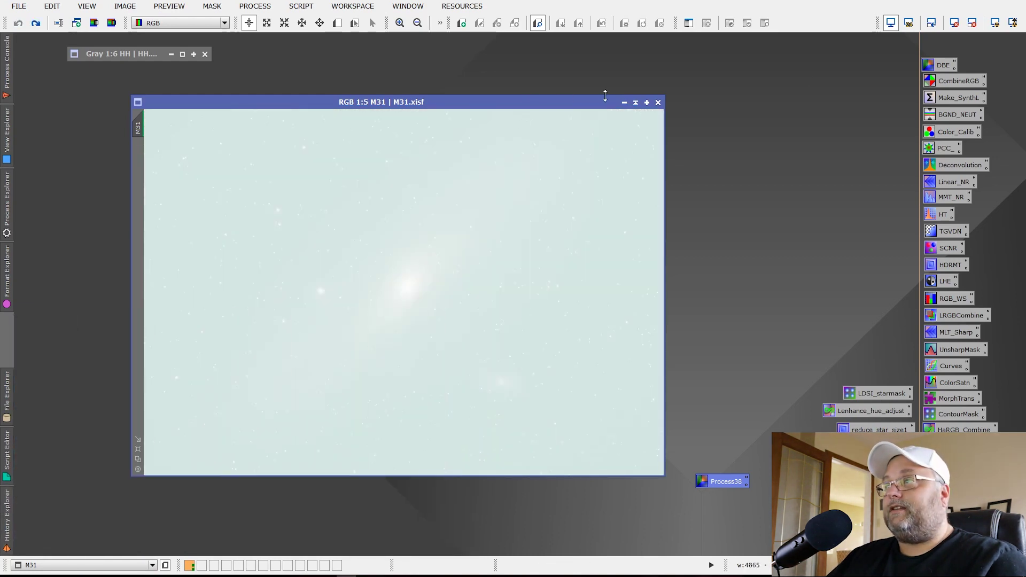
pyautogui.hotkey('ctrl', 'F12')
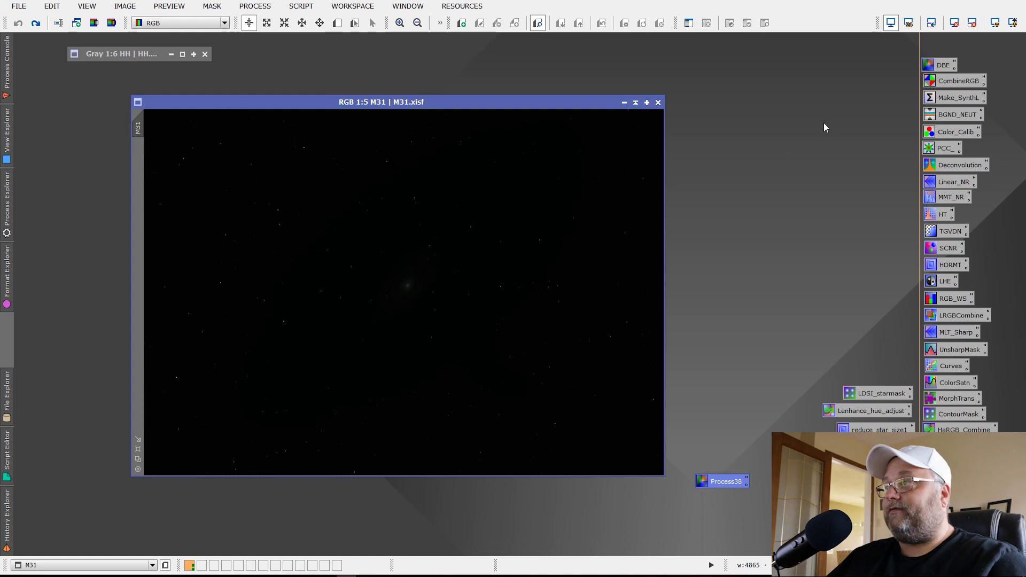
pyautogui.hotkey('ctrl', 'a')
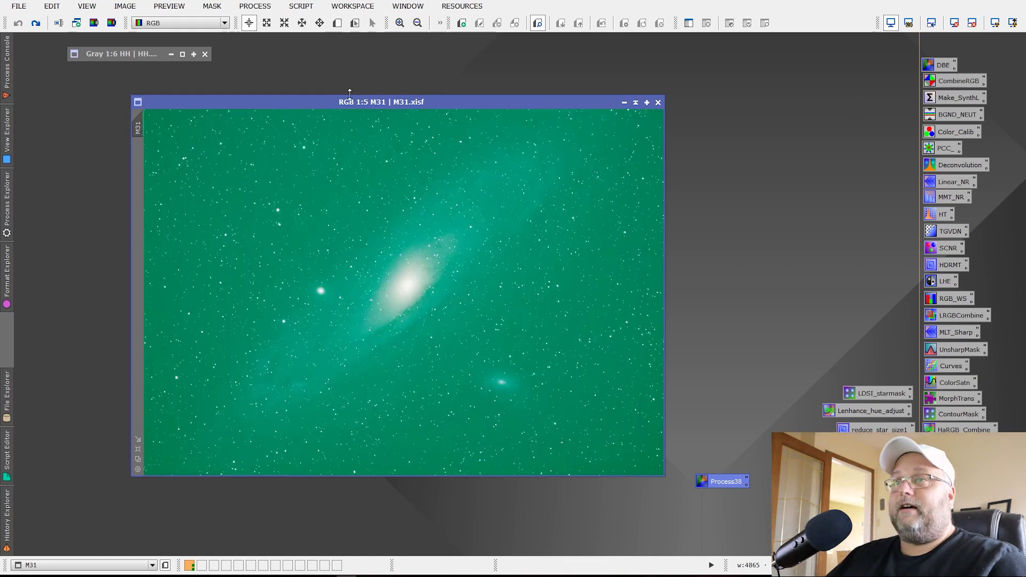
# Apply AutomaticBackgroundExtractor with Division correction to the M31 image.
pyautogui.click(255, 6)
pyautogui.moveTo(270, 34)
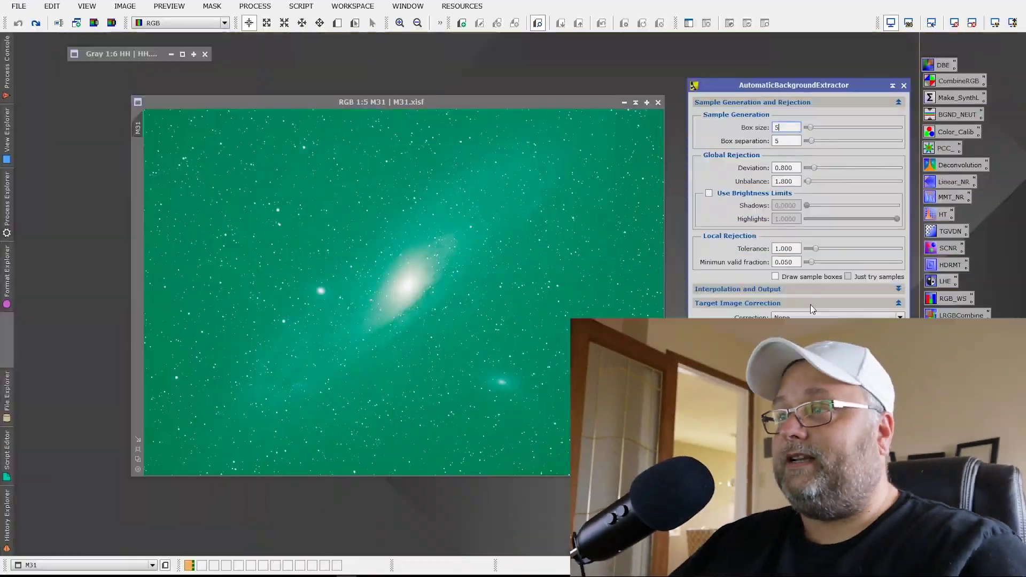
pyautogui.scroll(-2, 804, 316)
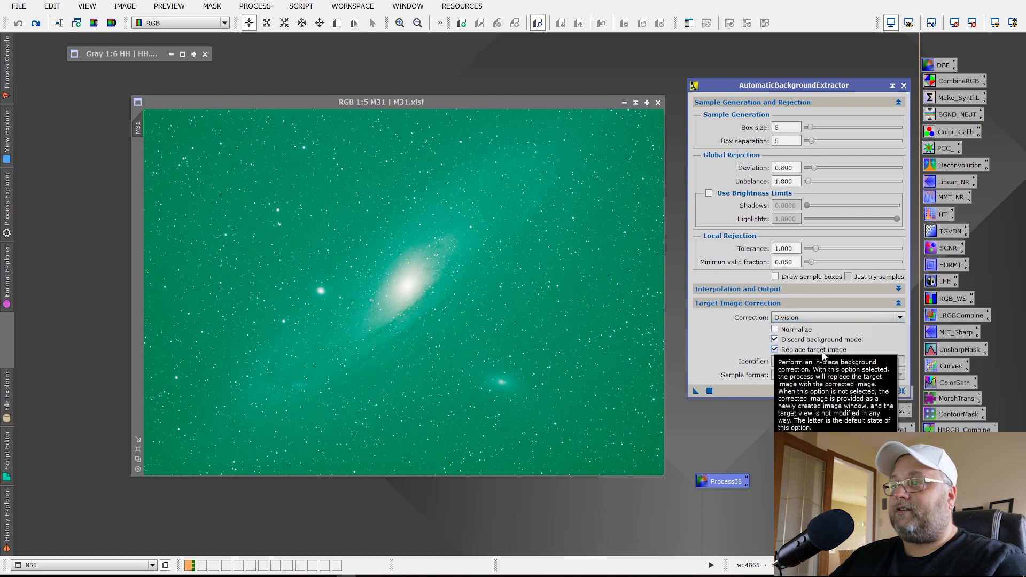
pyautogui.moveTo(695, 391); pyautogui.dragTo(556, 290)
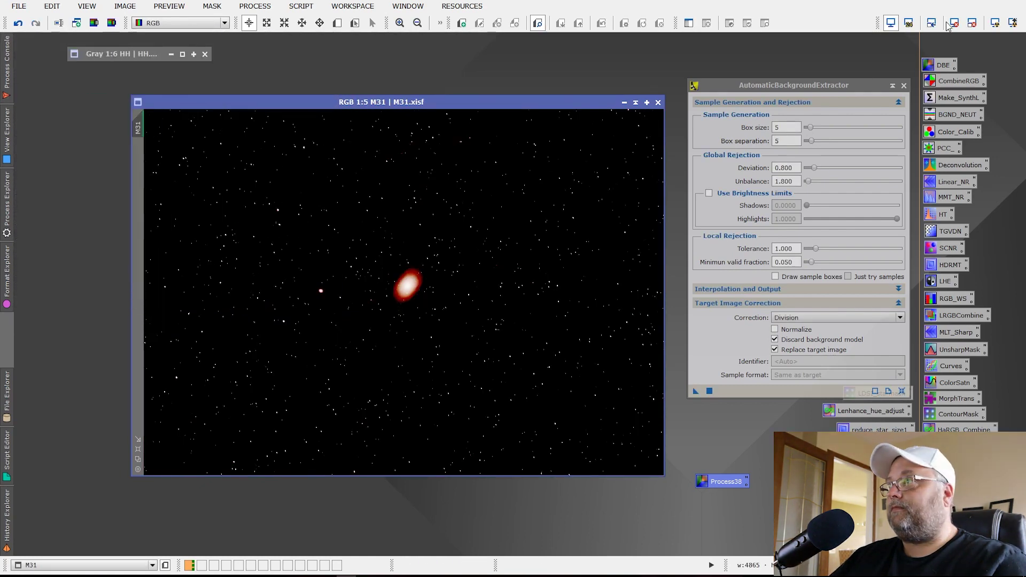
# Re-stretch the corrected M31 image, close ABE and nudge the M31 window up-right.
pyautogui.click(953, 23)
pyautogui.click(994, 23)
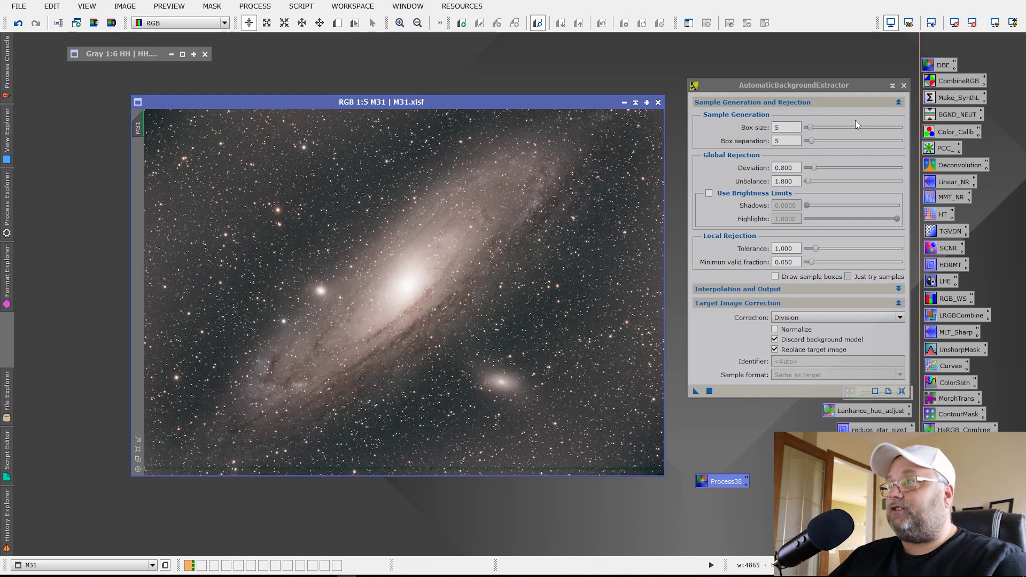
pyautogui.click(903, 86)
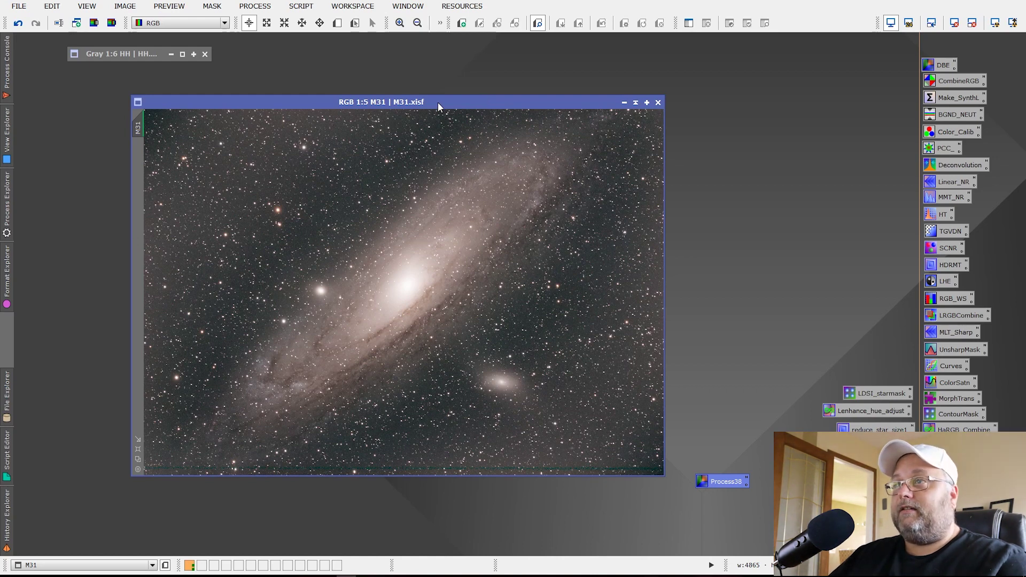
pyautogui.moveTo(437, 102); pyautogui.dragTo(451, 91)
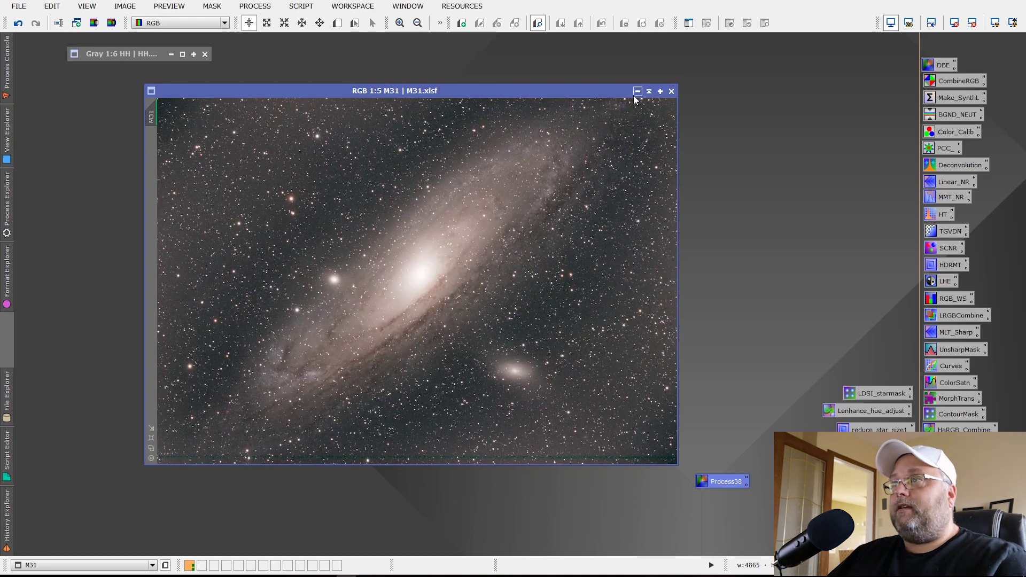
# Shade the M31 window, expand the HH image, and move the Process38 icon lower.
pyautogui.click(660, 91)
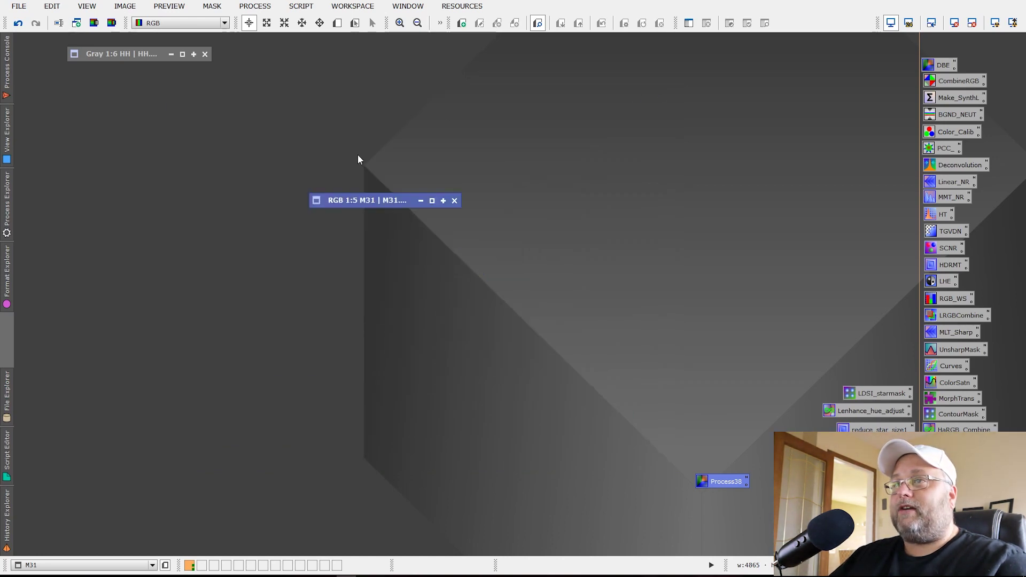
pyautogui.doubleClick(107, 53)
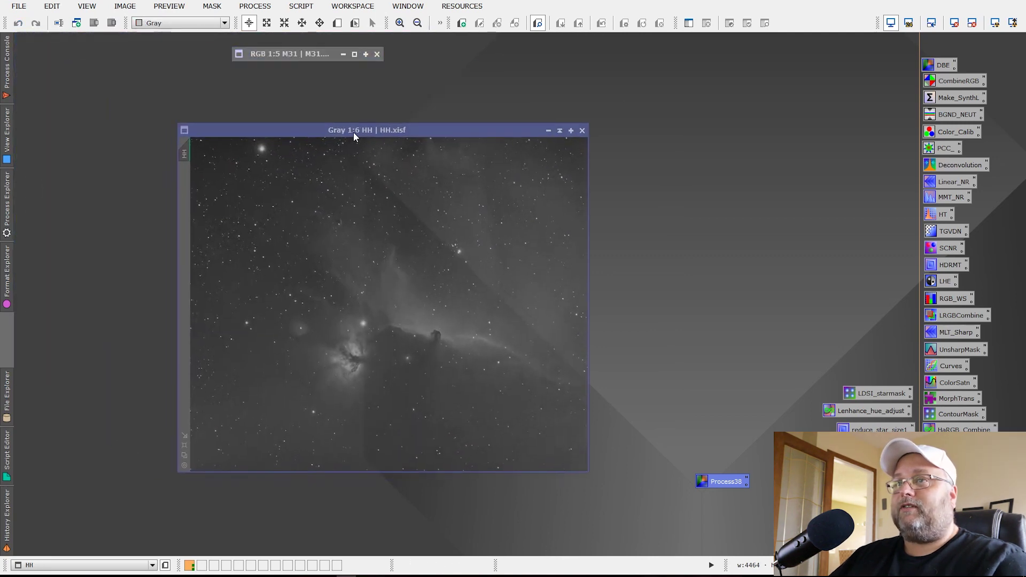
pyautogui.scroll(-2, 485, 284)
pyautogui.scroll(2, 485, 284)
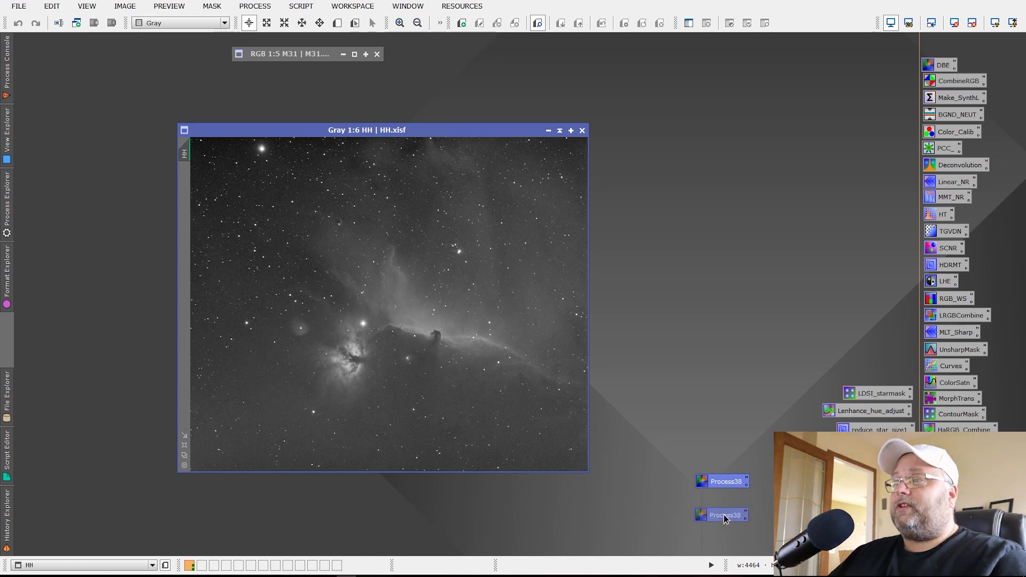
pyautogui.moveTo(724, 515); pyautogui.dragTo(723, 514)
# Launch DynamicBackgroundExtraction and set the Horsehead HH image as its target.
pyautogui.click(257, 8)
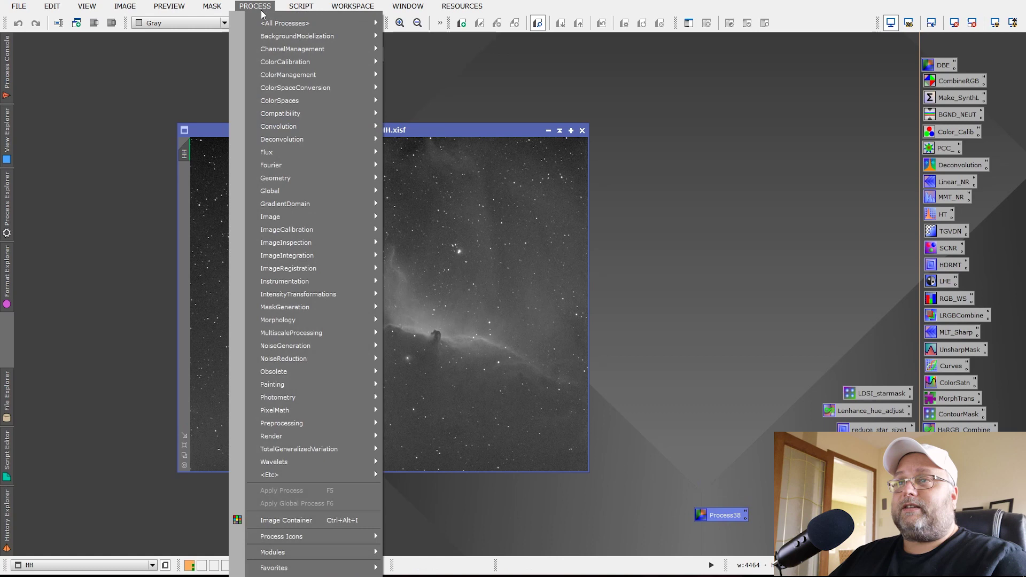
pyautogui.moveTo(277, 38)
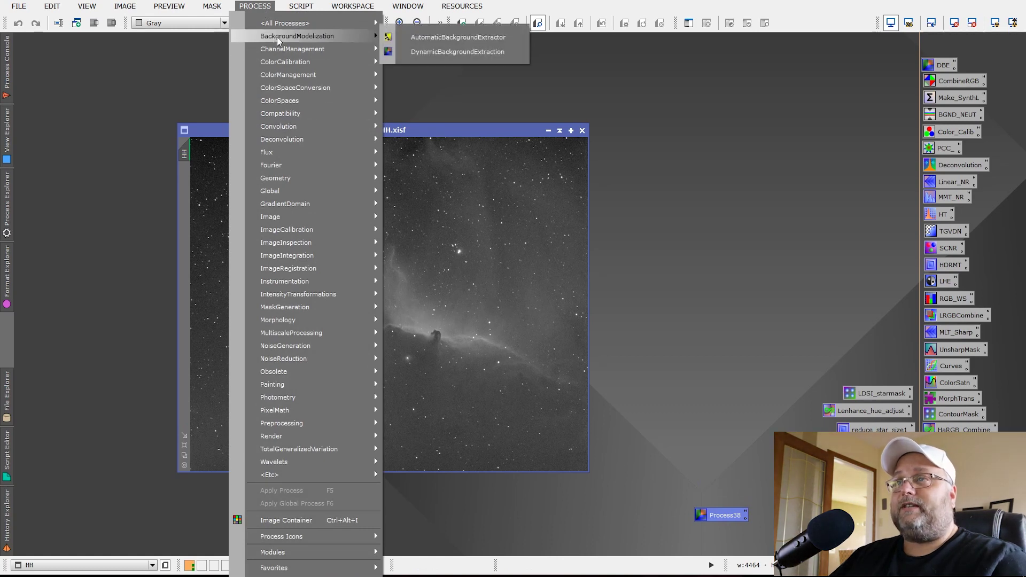
pyautogui.click(427, 52)
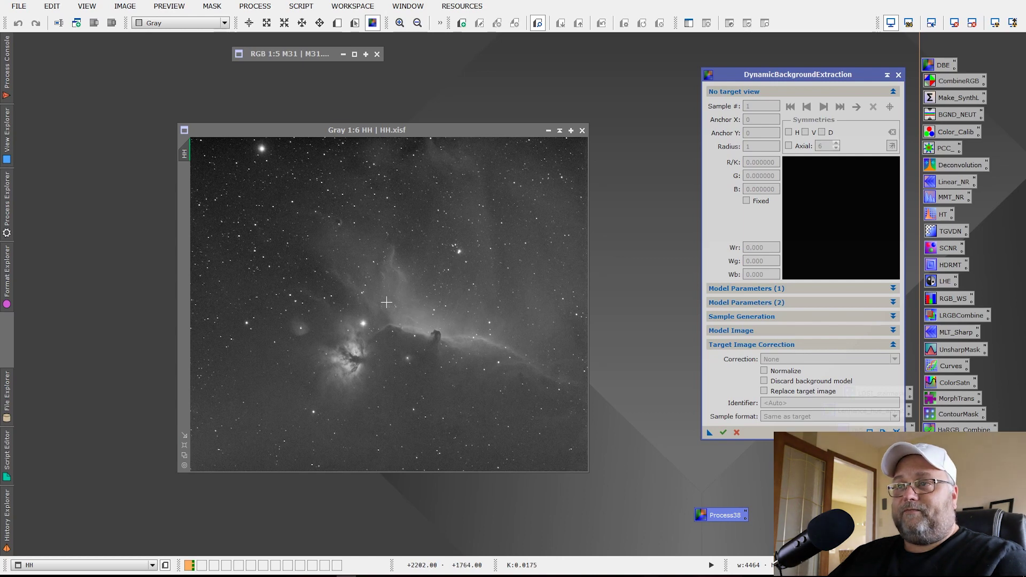
pyautogui.click(446, 354)
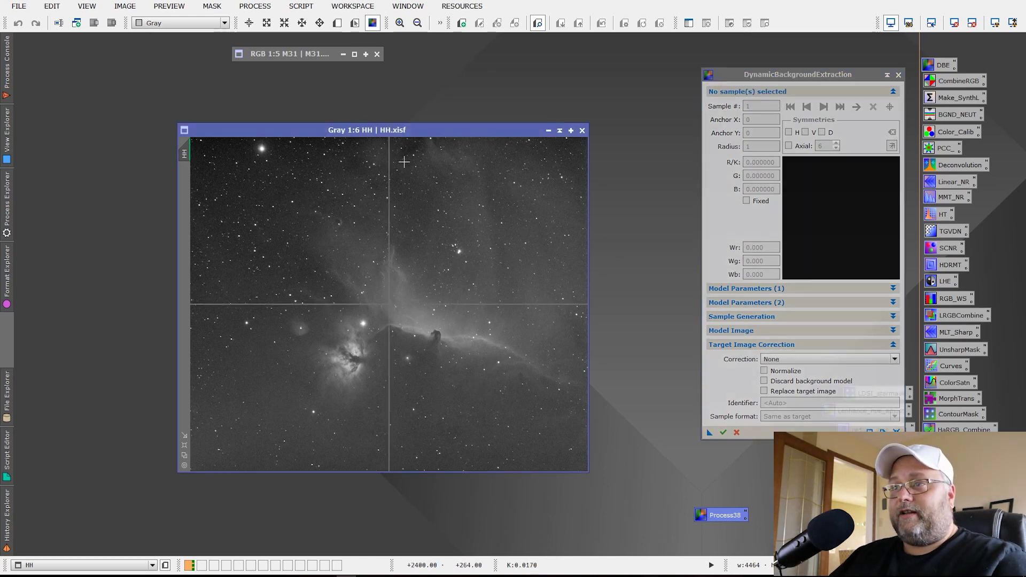
# Set DBE Model Parameters Tolerance to 2 and Shadows relaxation to 6.
pyautogui.click(806, 287)
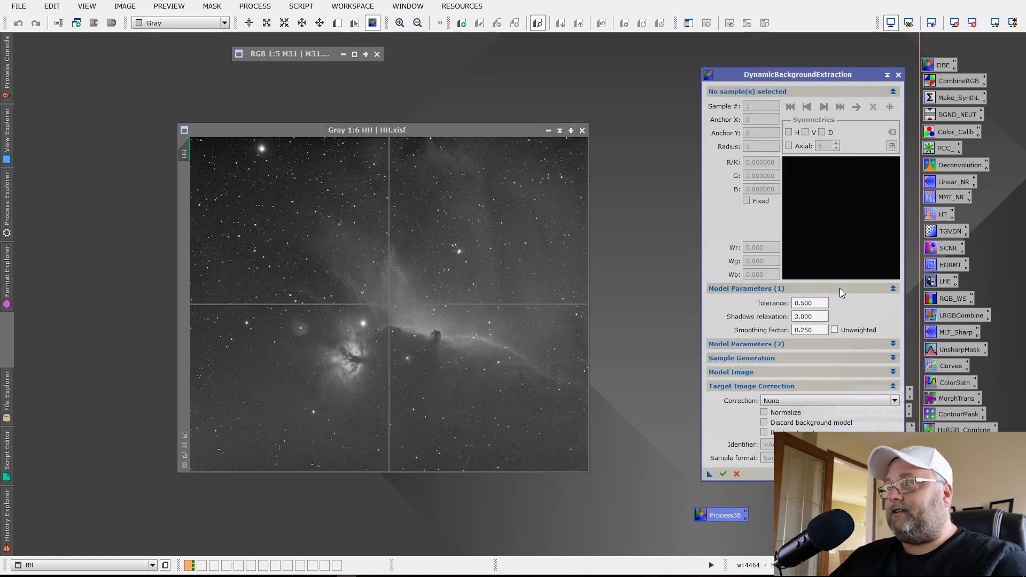
pyautogui.moveTo(814, 305); pyautogui.dragTo(750, 308)
pyautogui.write('2')
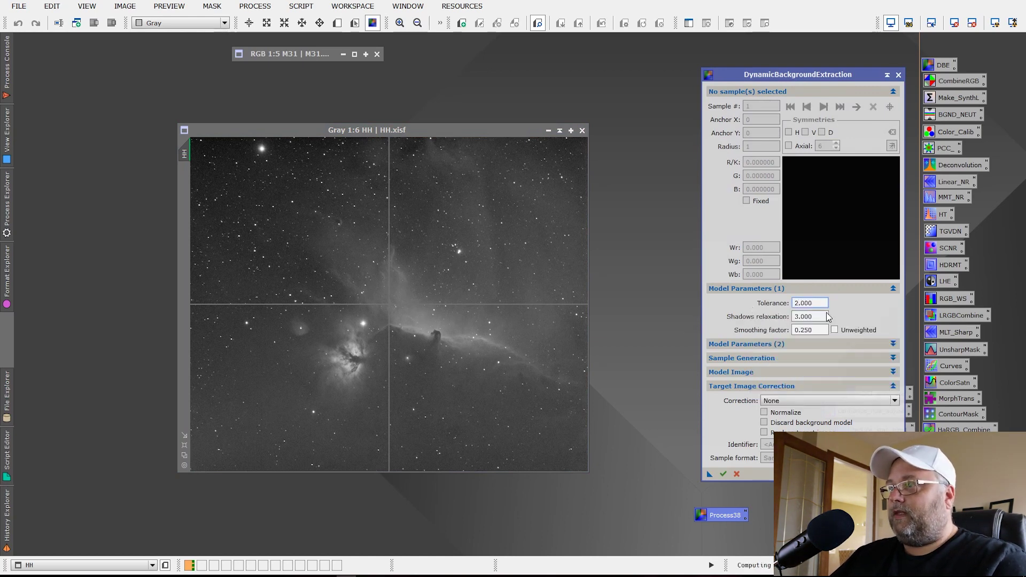
pyautogui.moveTo(830, 317); pyautogui.dragTo(789, 316)
pyautogui.write('6')
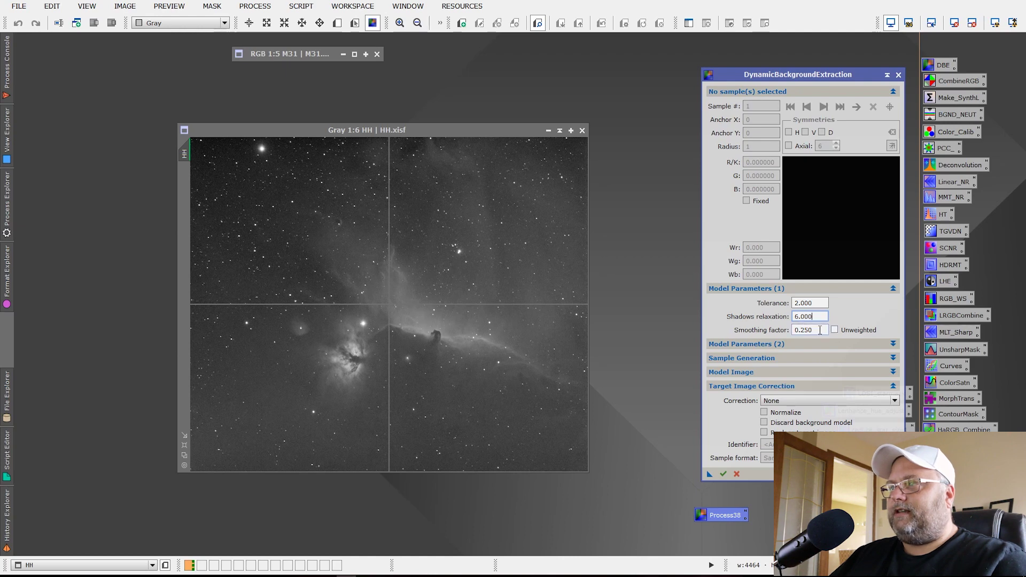
pyautogui.click(834, 289)
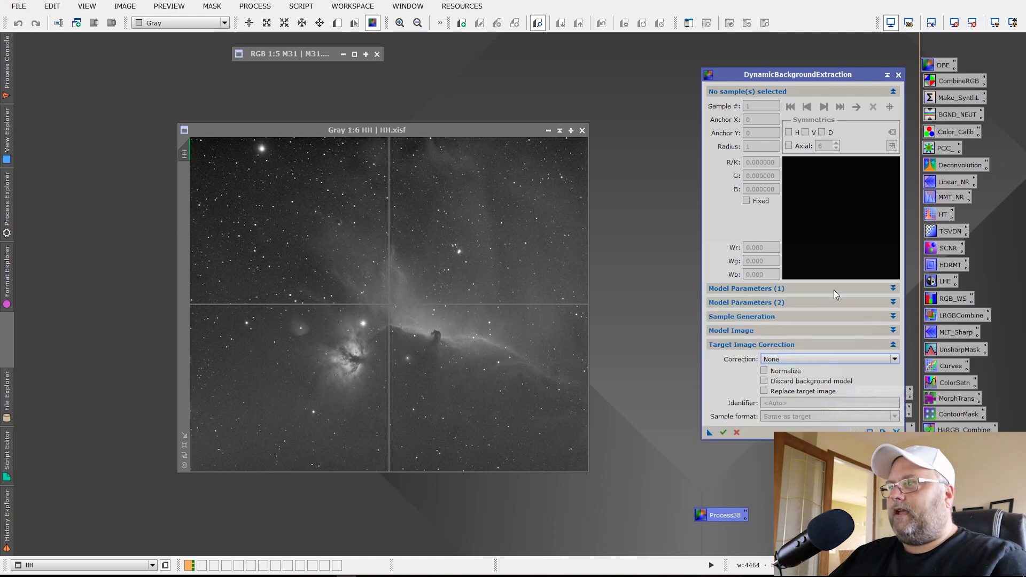
pyautogui.click(828, 317)
# Generate a grid of DBE samples with default sample radius 100.
pyautogui.doubleClick(810, 332)
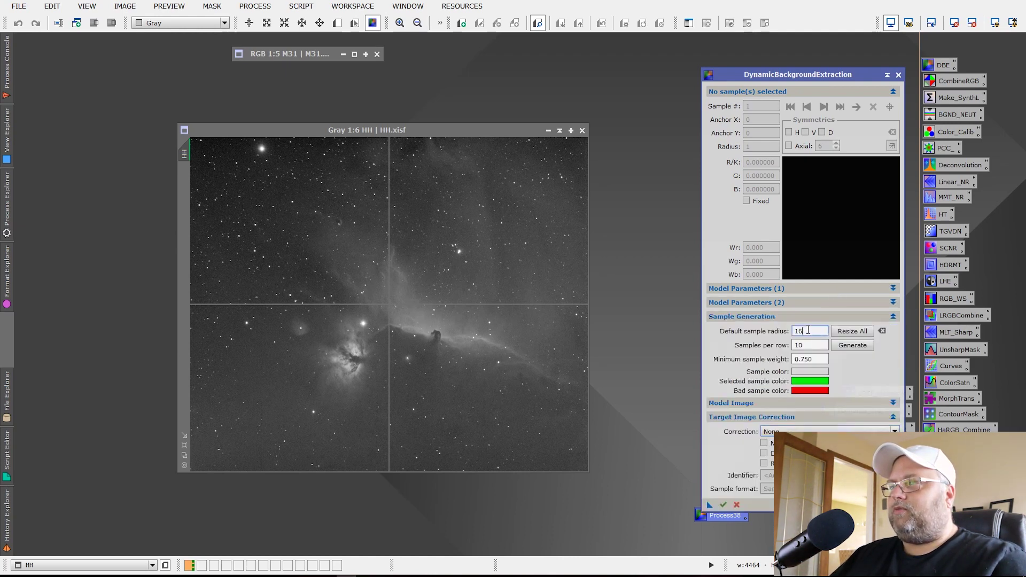
pyautogui.write('100')
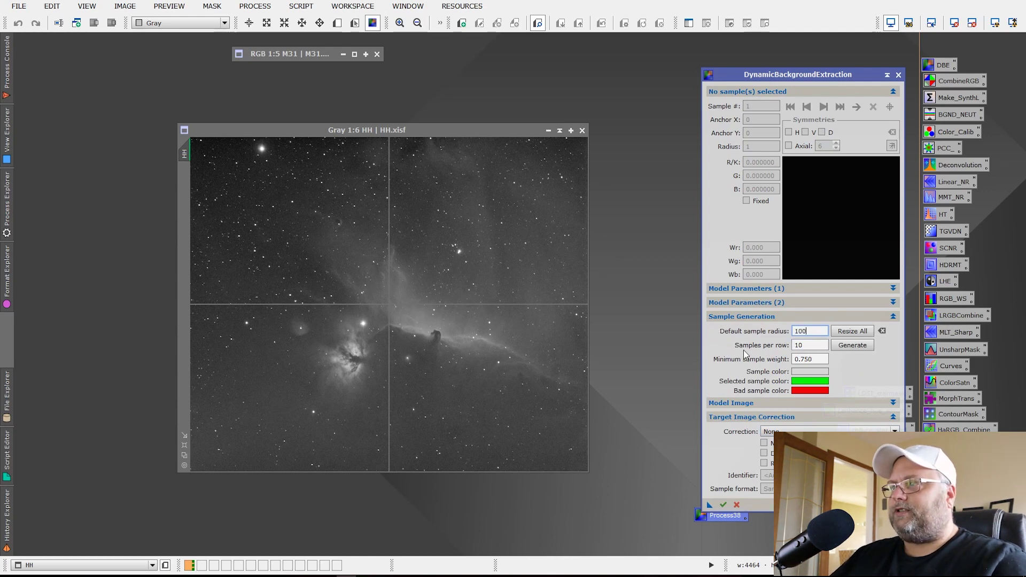
pyautogui.click(844, 288)
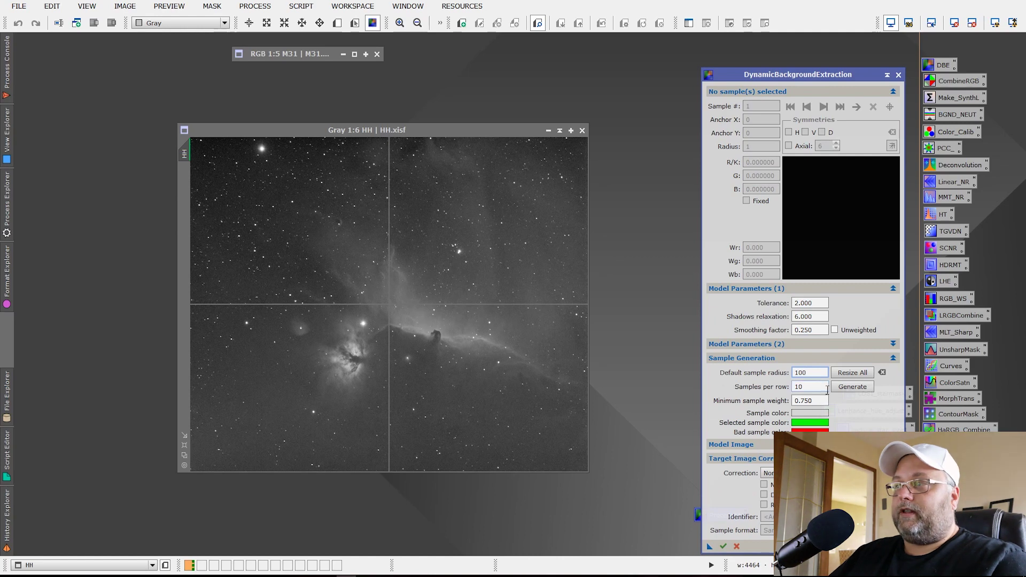
pyautogui.click(846, 392)
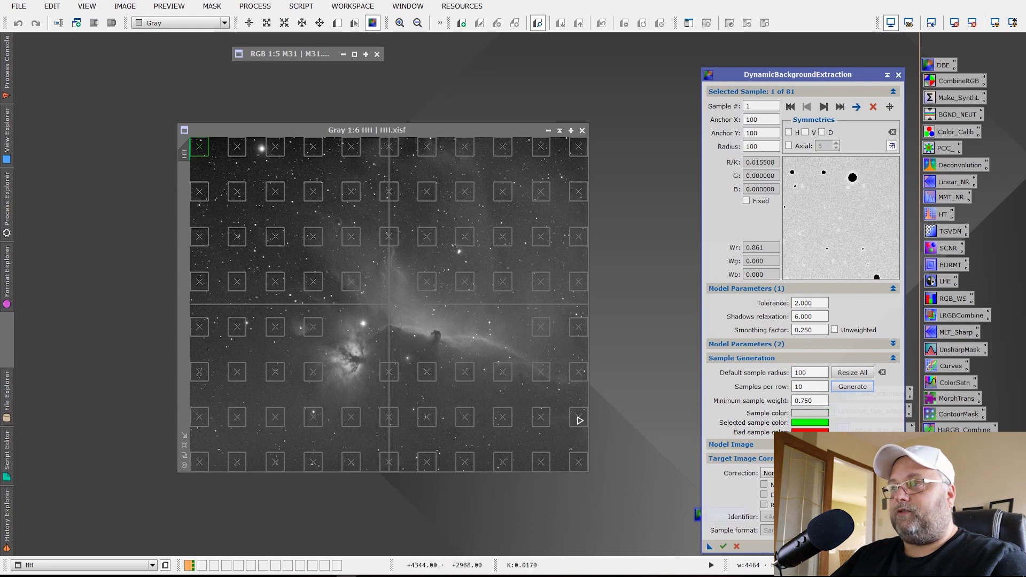
pyautogui.click(581, 423)
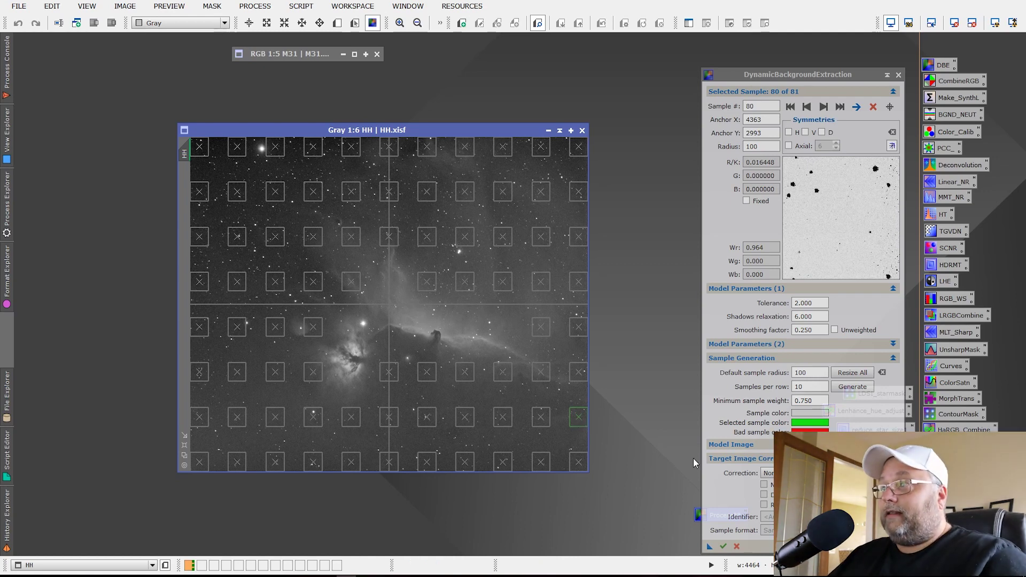
# Raise the default sample radius to 150 and resize all samples to it.
pyautogui.click(773, 378)
pyautogui.write('1')
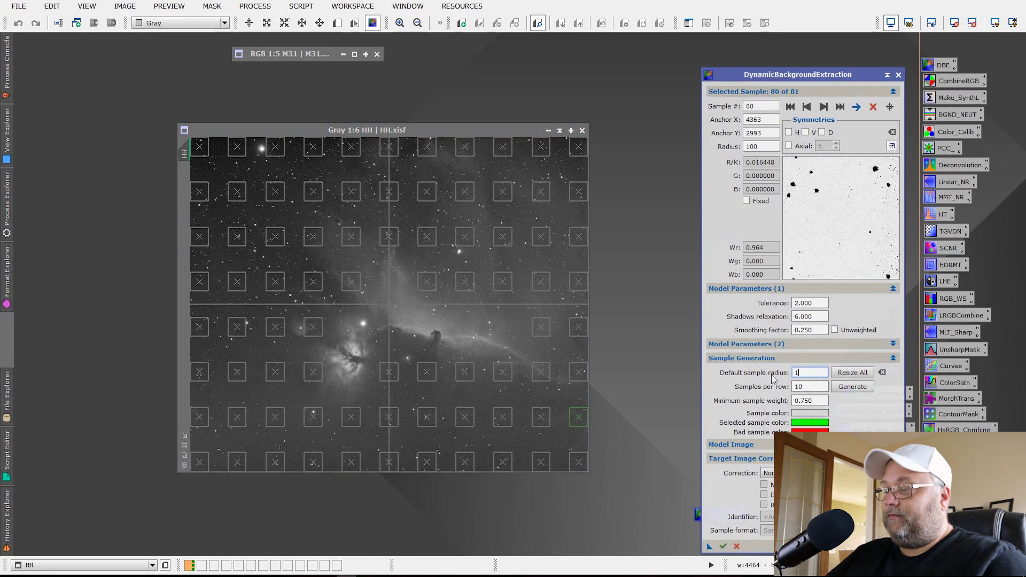
pyautogui.write('50')
pyautogui.click(852, 373)
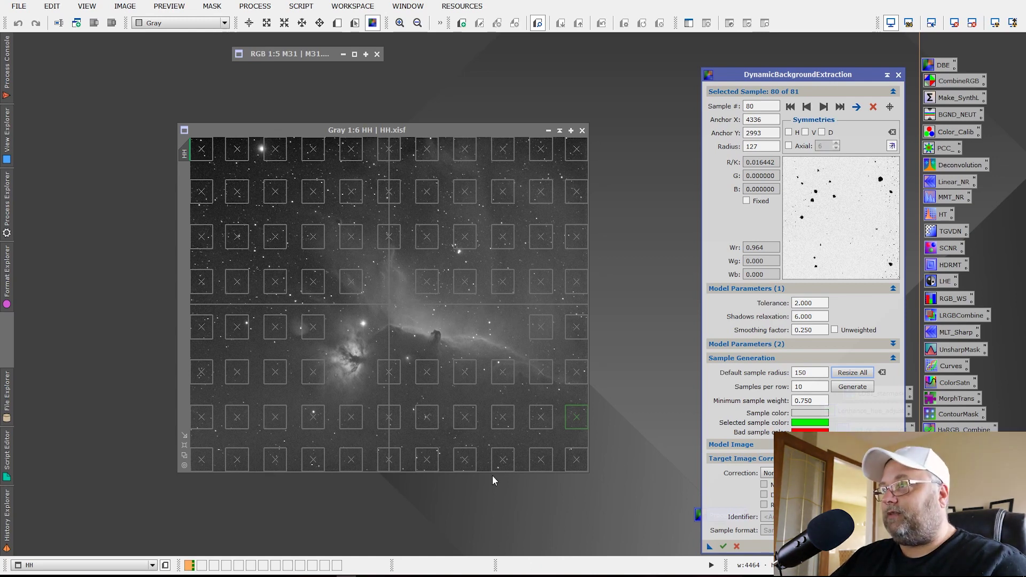
pyautogui.click(802, 389)
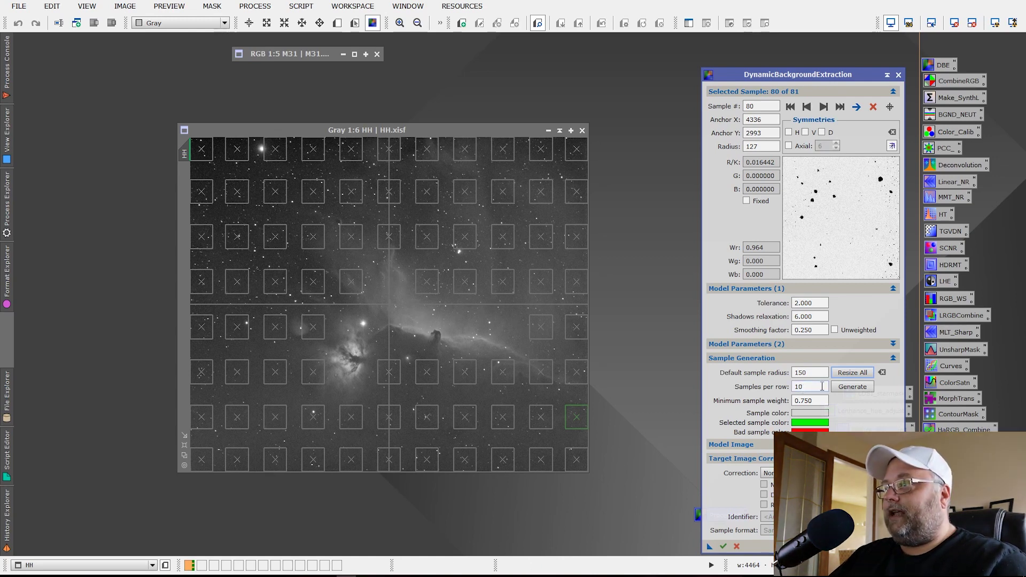
# Delete the interior DBE samples in columns two through five.
pyautogui.click(239, 192)
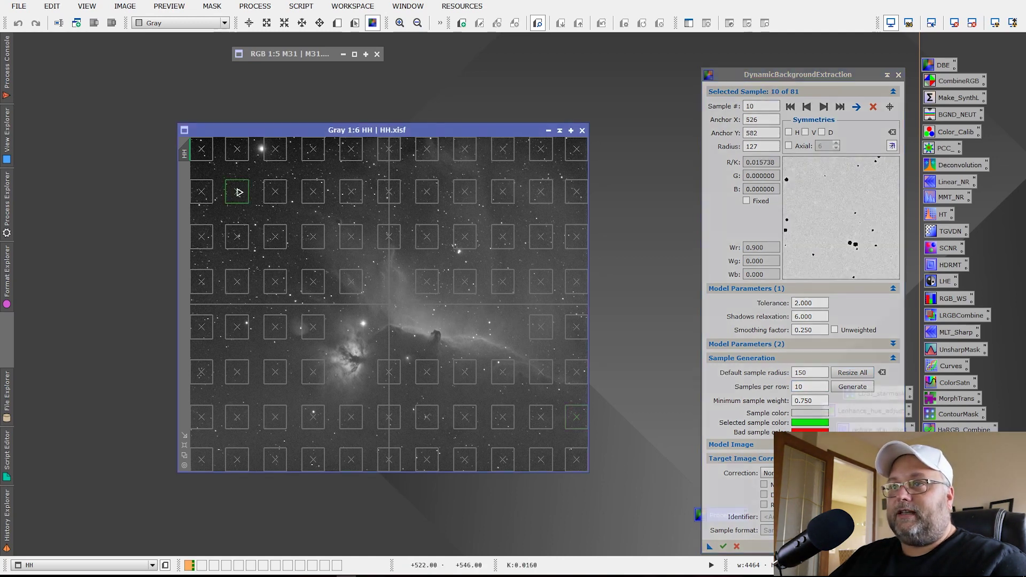
pyautogui.press('Delete')
pyautogui.press('Delete')
pyautogui.press('Delete')
pyautogui.press('Delete')
pyautogui.press('Delete')
pyautogui.press('Delete')
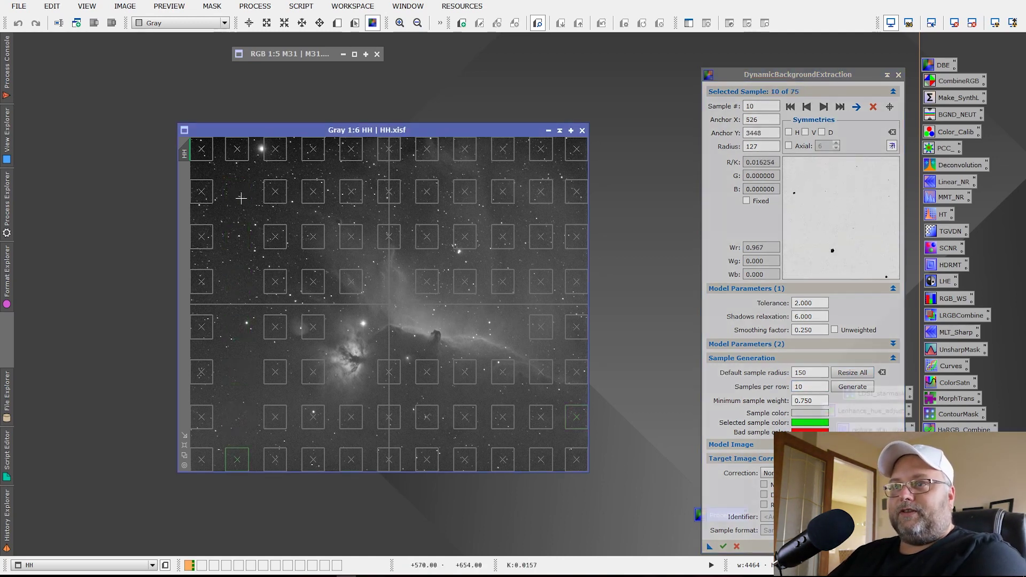
pyautogui.click(282, 194)
pyautogui.press('Delete')
pyautogui.press('Delete')
pyautogui.press('Delete')
pyautogui.press('Delete')
pyautogui.press('Delete')
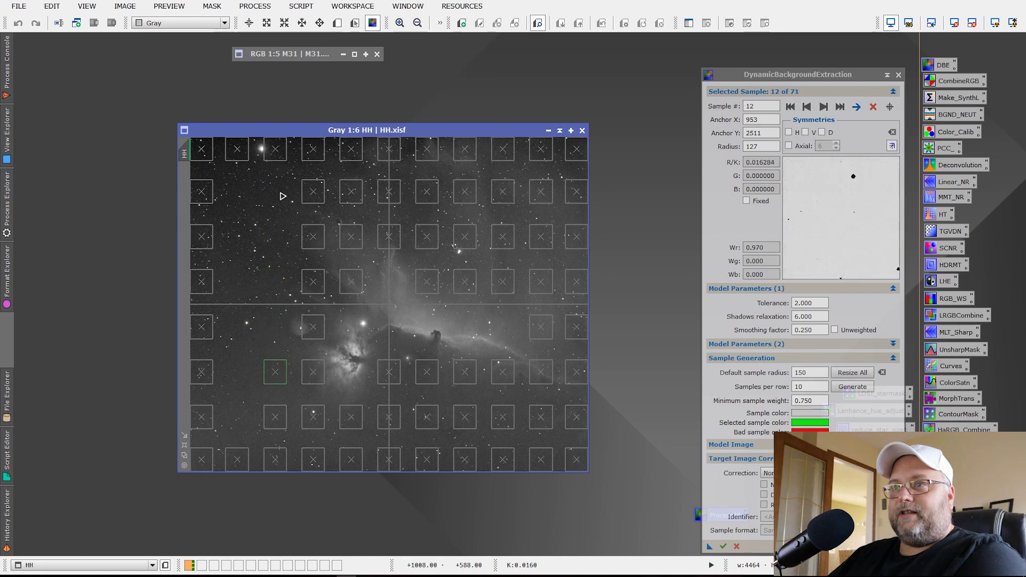
pyautogui.press('Delete')
pyautogui.click(313, 193)
pyautogui.press('Delete')
pyautogui.press('Delete')
pyautogui.press('Delete')
pyautogui.press('Delete')
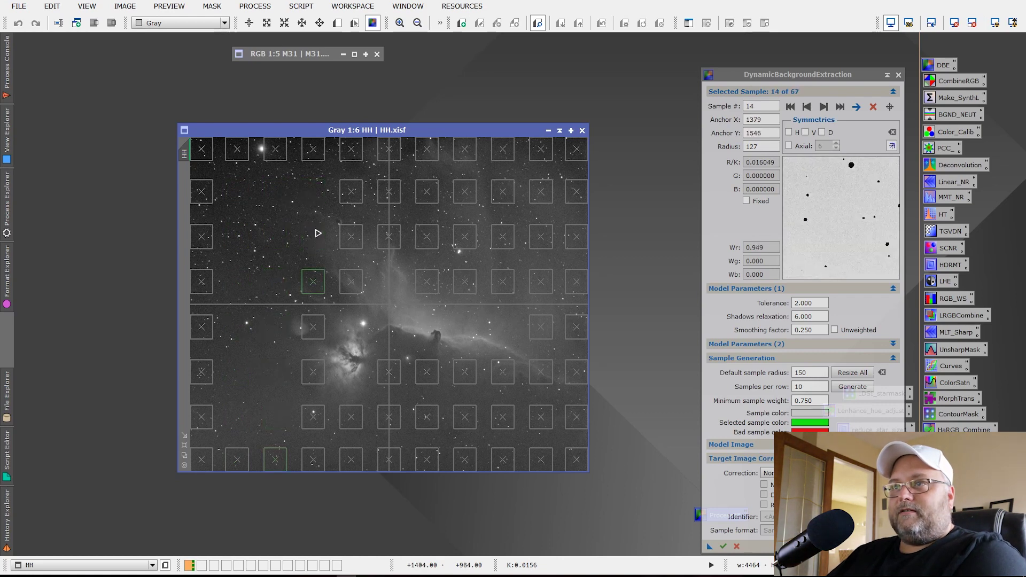
pyautogui.press('Delete')
pyautogui.press('Delete')
pyautogui.click(356, 197)
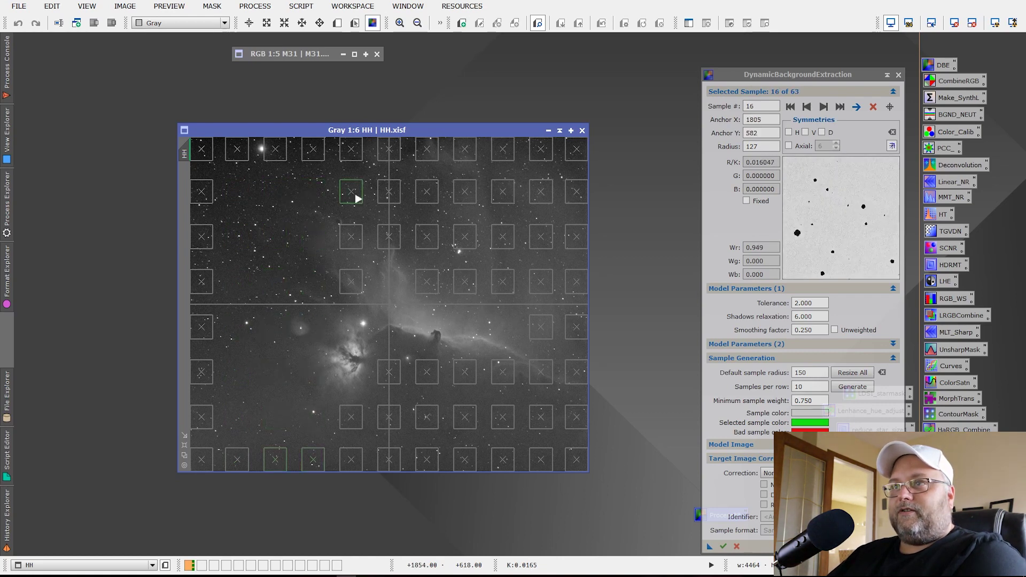
pyautogui.press('Delete')
pyautogui.press('Delete')
# Delete the remaining interior samples in columns six to nine and shift a top-edge sample right.
pyautogui.press('Delete')
pyautogui.press('Delete')
pyautogui.click(386, 193)
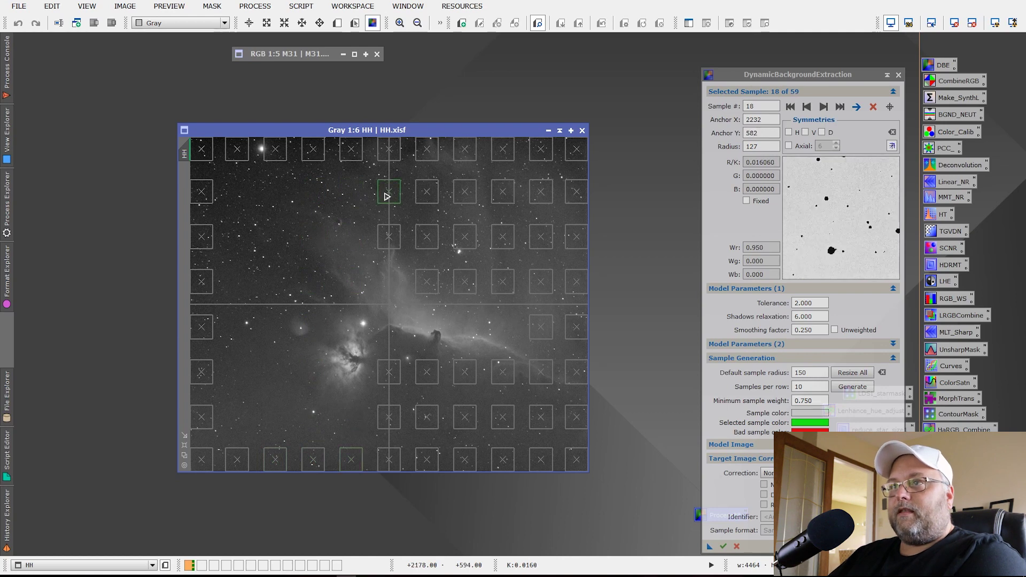
pyautogui.press('Delete')
pyautogui.press('Delete')
pyautogui.press('Delete')
pyautogui.click(395, 234)
pyautogui.press('Delete')
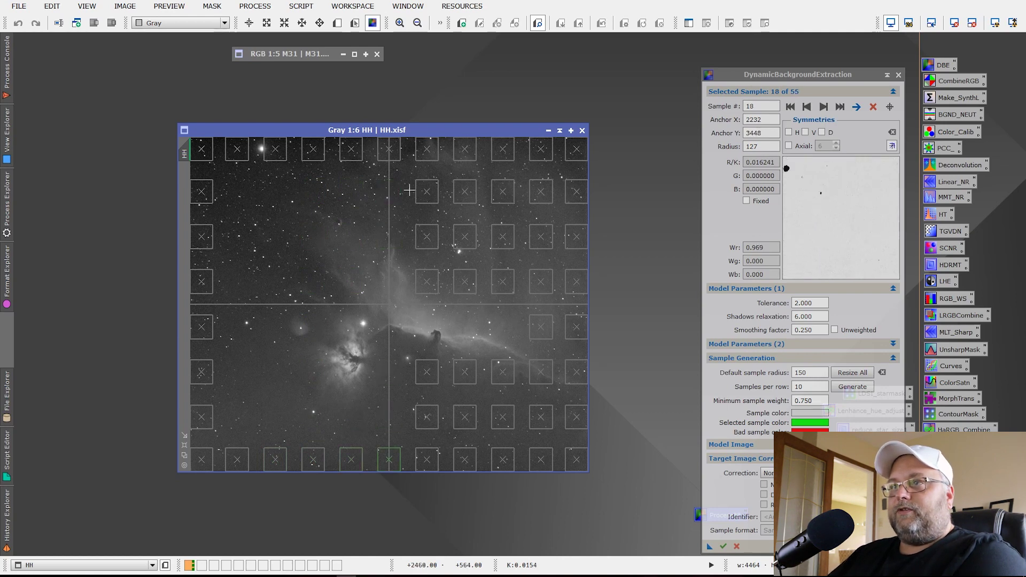
pyautogui.click(431, 197)
pyautogui.press('Delete')
pyautogui.press('Delete')
pyautogui.press('Delete')
pyautogui.press('Delete')
pyautogui.press('Delete')
pyautogui.click(465, 190)
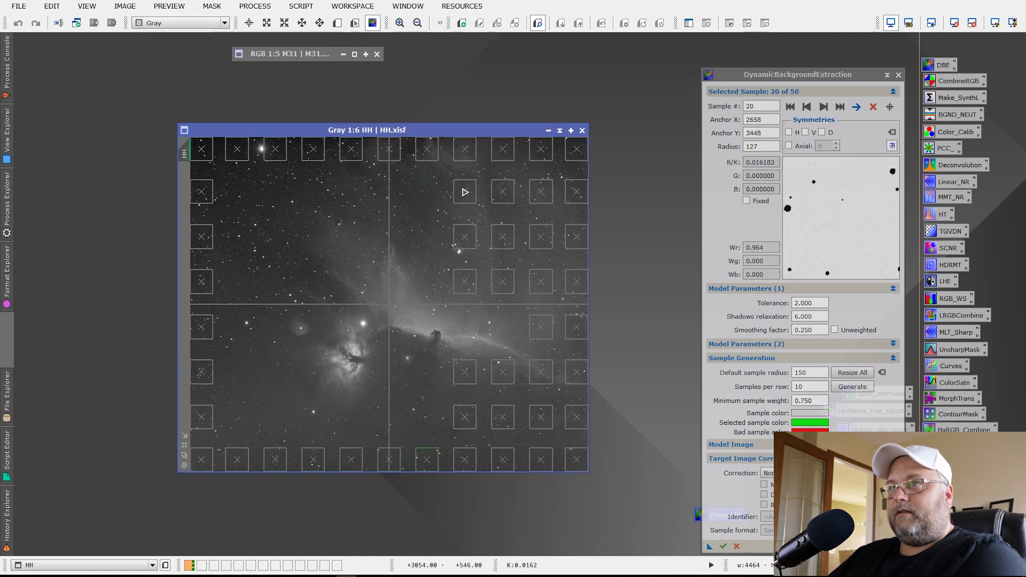
pyautogui.press('Delete')
pyautogui.press('Delete')
pyautogui.press('Delete')
pyautogui.press('Delete')
pyautogui.press('Delete')
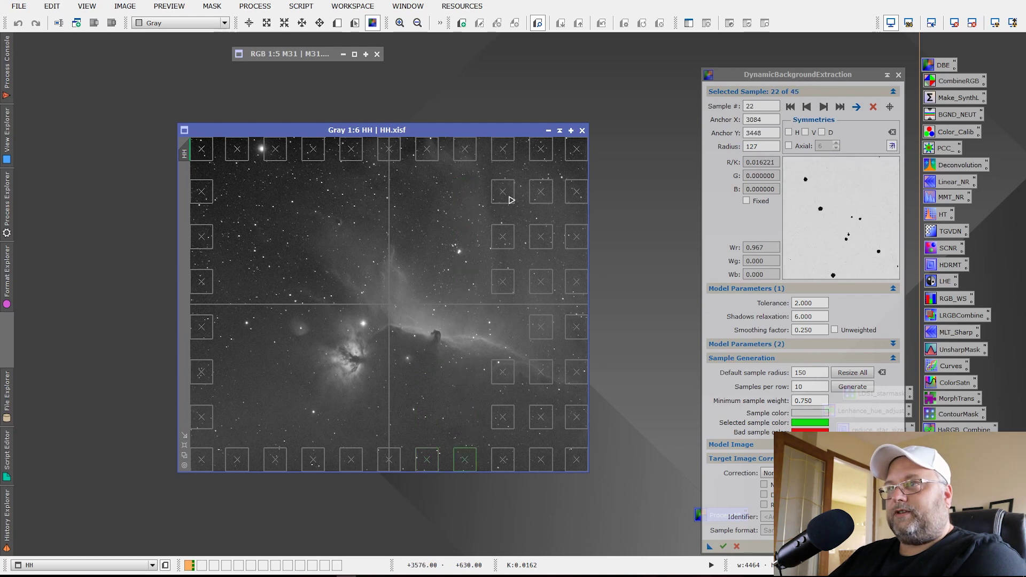
pyautogui.press('Delete')
pyautogui.press('Delete')
pyautogui.press('Delete')
pyautogui.press('Delete')
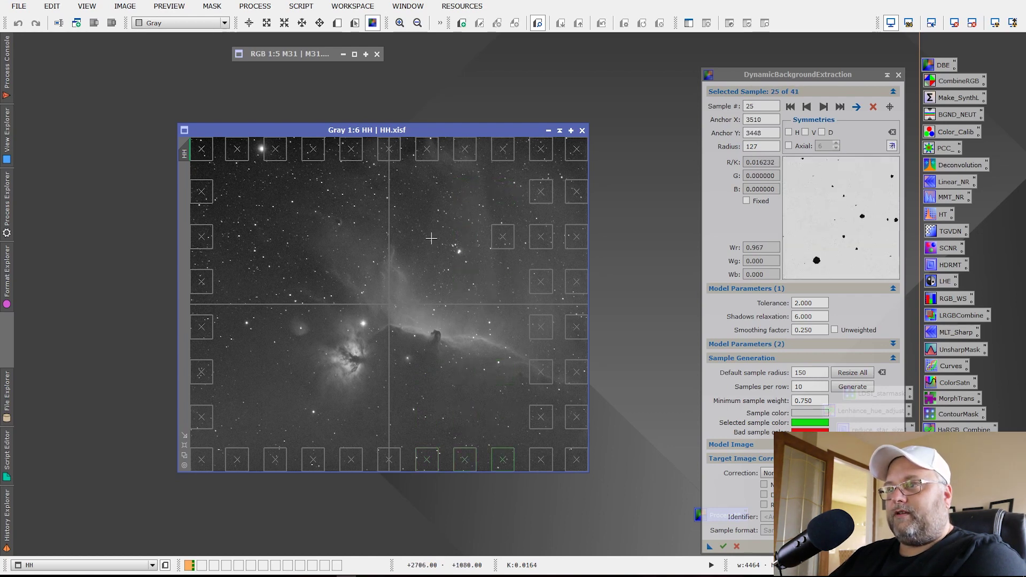
pyautogui.click(502, 236)
pyautogui.press('Delete')
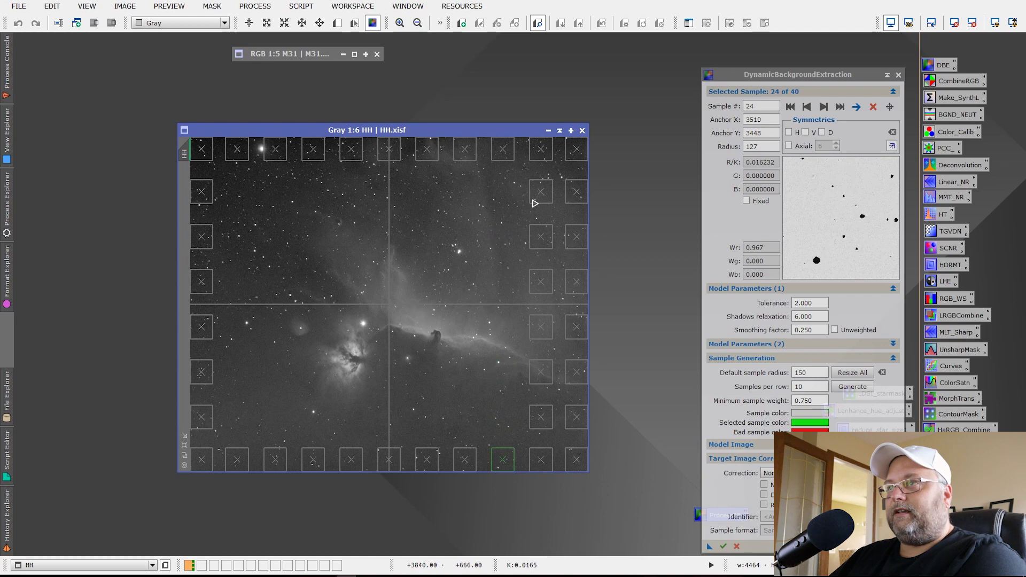
pyautogui.press('Delete')
pyautogui.press('Delete')
pyautogui.press('Delete')
pyautogui.press('Delete')
pyautogui.press('Delete')
pyautogui.press('Delete')
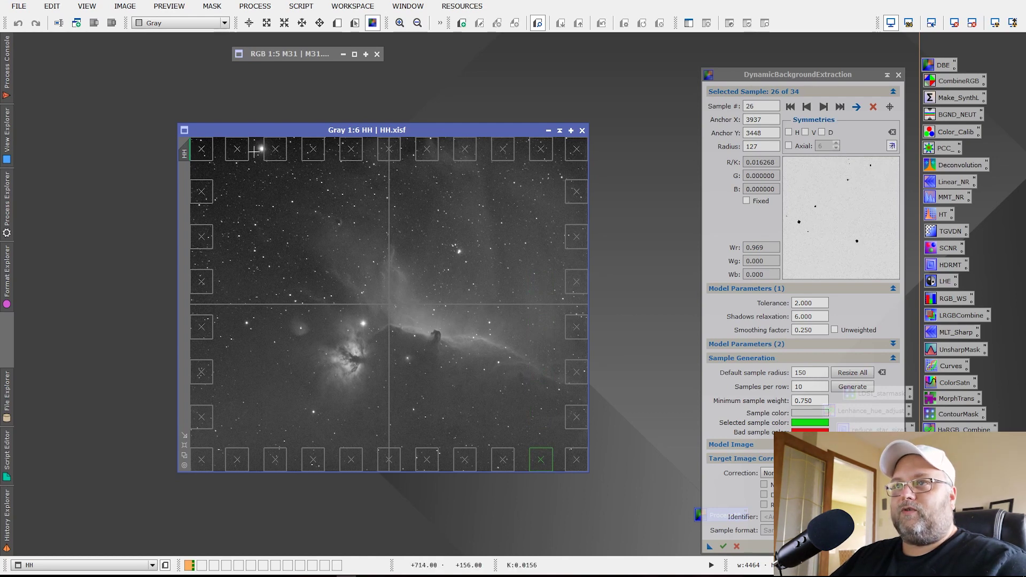
pyautogui.moveTo(276, 152); pyautogui.dragTo(285, 154)
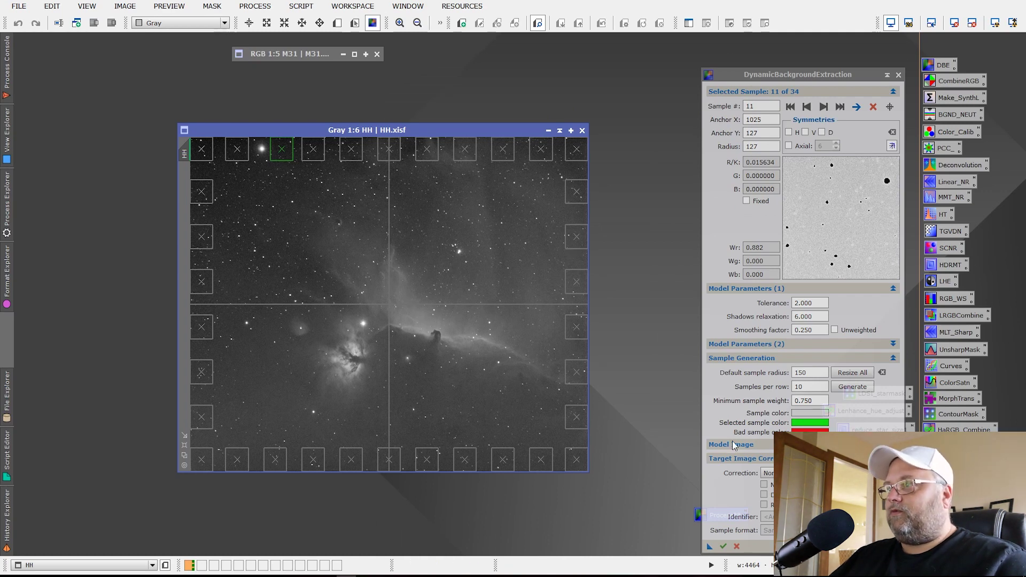
# Set Division correction with Discard background model and Replace target image, saved as a process icon.
pyautogui.click(787, 360)
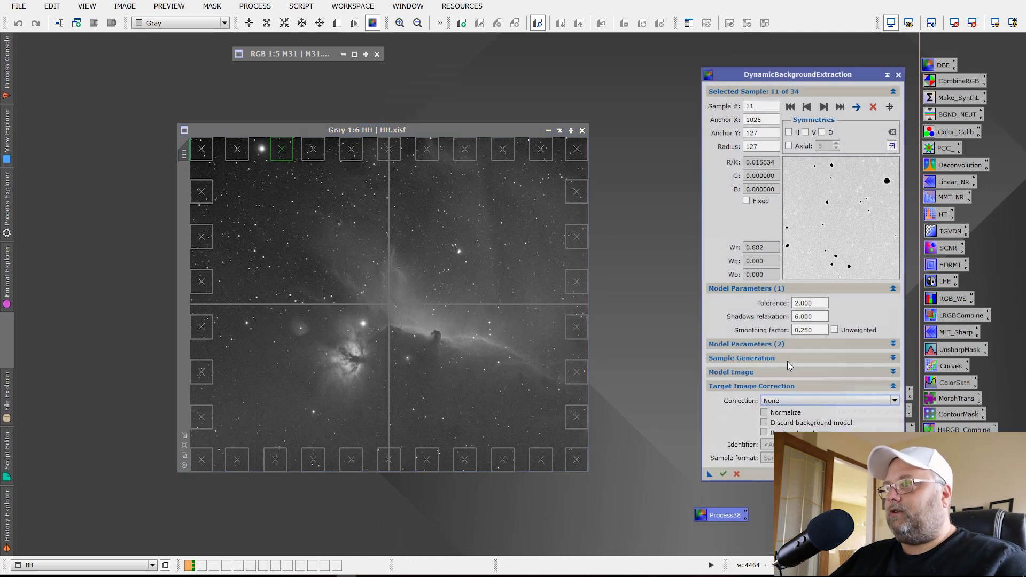
pyautogui.click(809, 399)
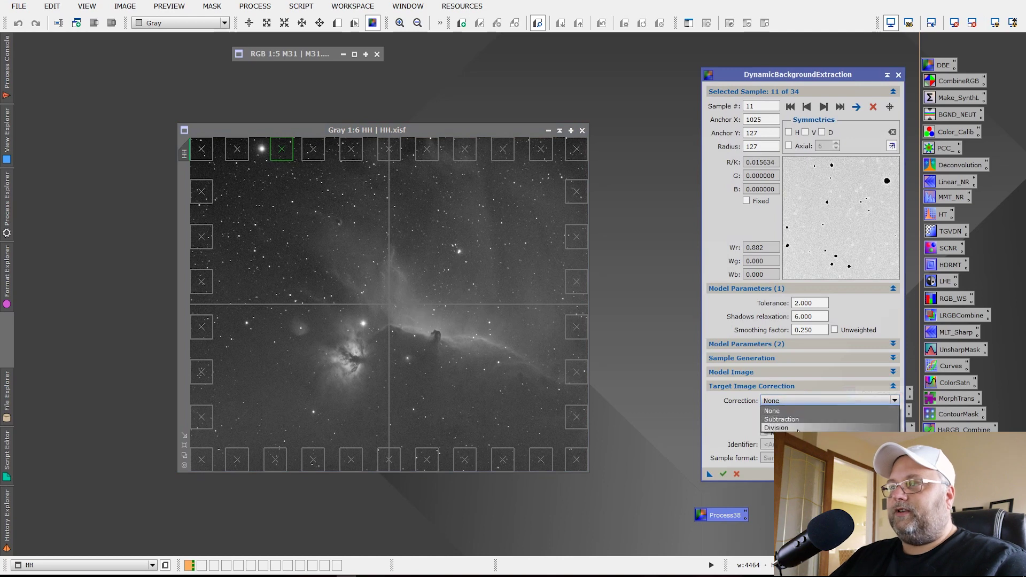
pyautogui.click(791, 423)
pyautogui.click(765, 423)
pyautogui.click(765, 433)
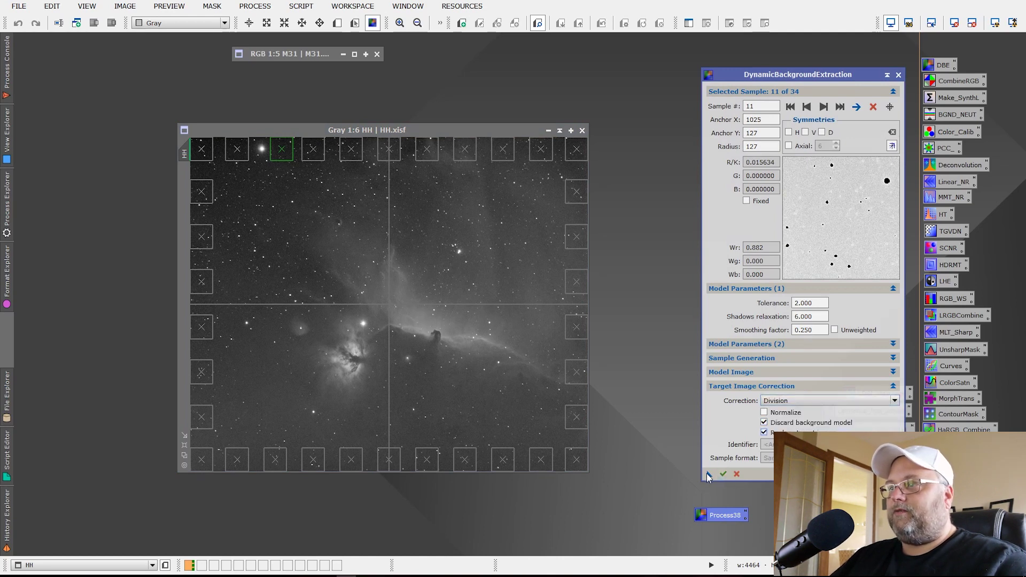
pyautogui.moveTo(708, 474); pyautogui.dragTo(600, 521)
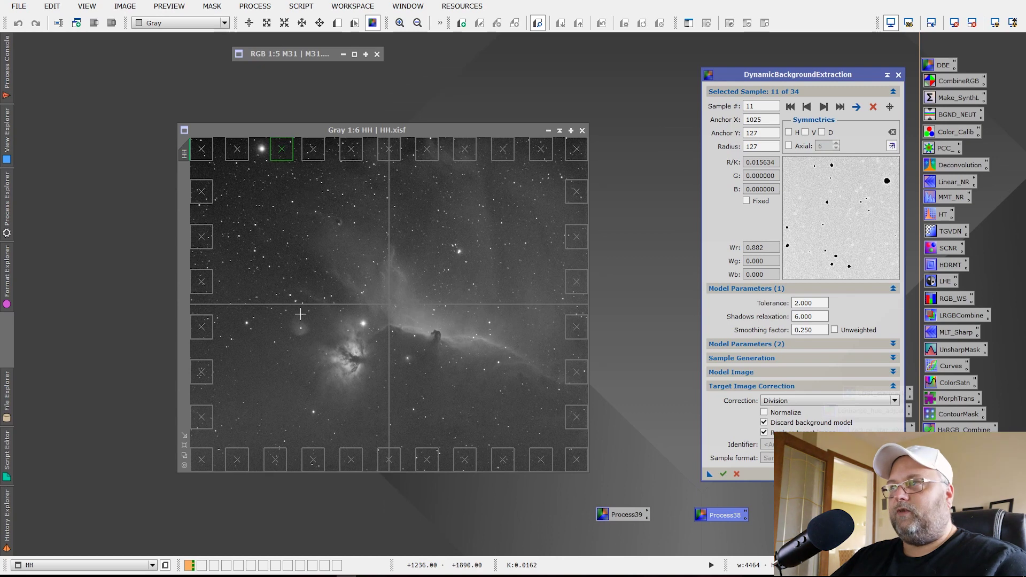
# Execute the Division DBE on HH, close the session, auto-stretch, and reopen Process39.
pyautogui.click(724, 474)
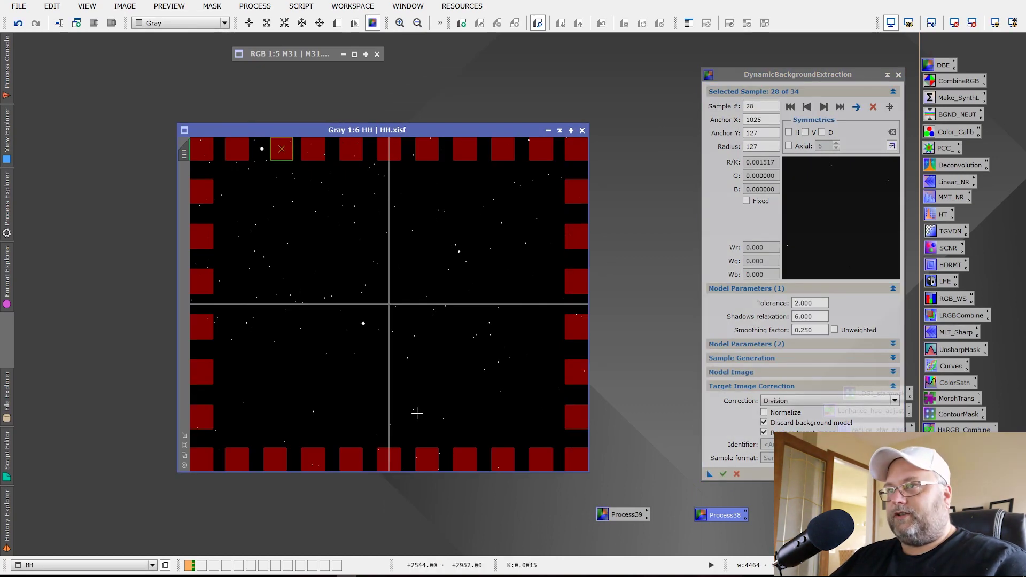
pyautogui.click(898, 75)
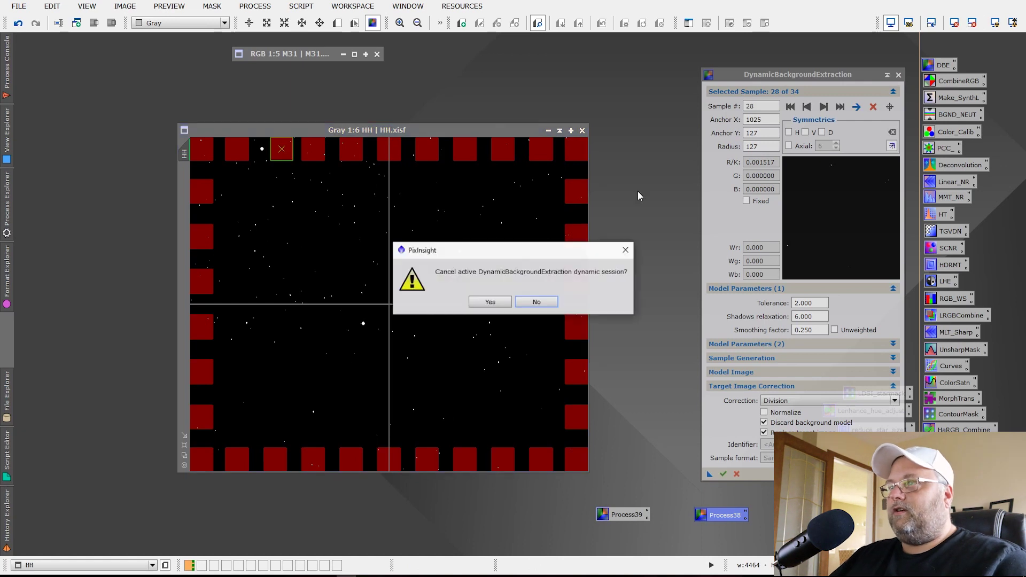
pyautogui.click(491, 303)
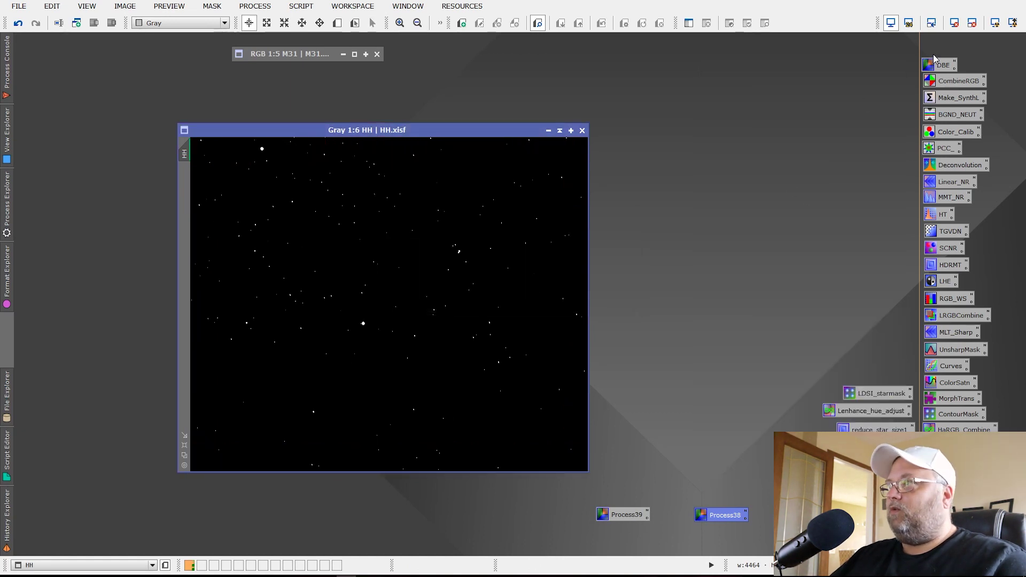
pyautogui.click(995, 22)
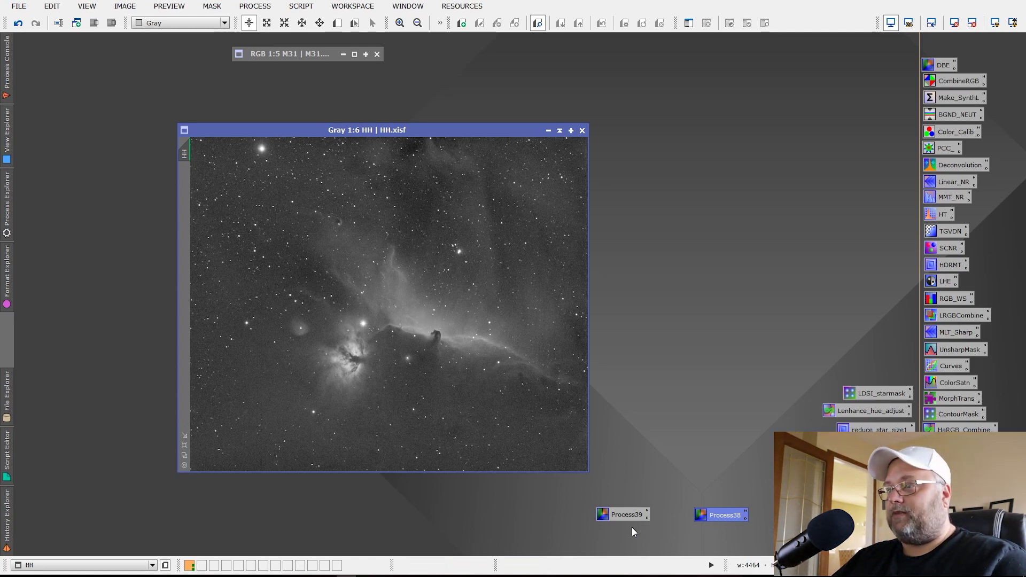
pyautogui.doubleClick(625, 513)
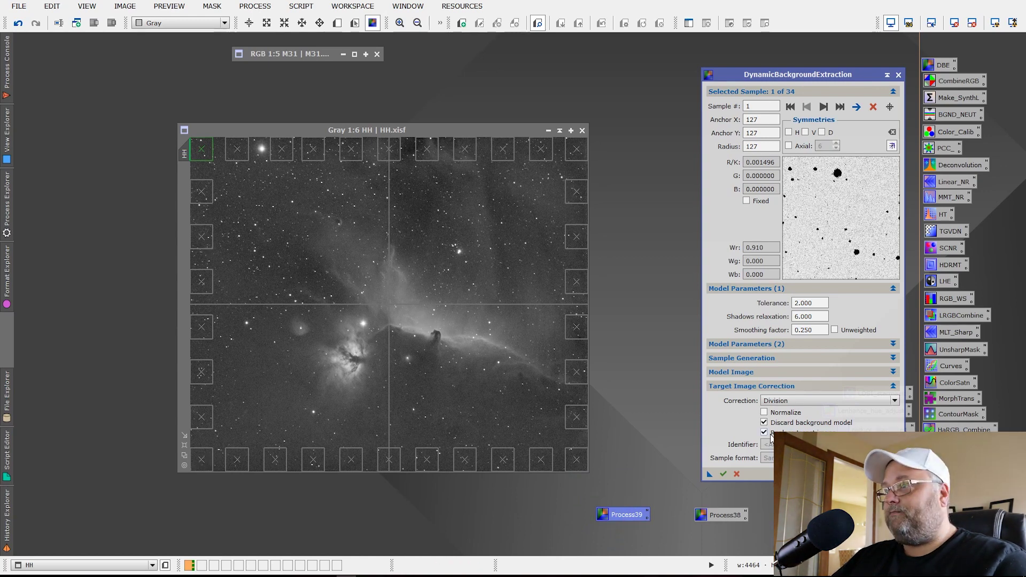
# Switch the DBE correction to Subtraction and execute it on the HH image.
pyautogui.click(786, 401)
pyautogui.click(849, 423)
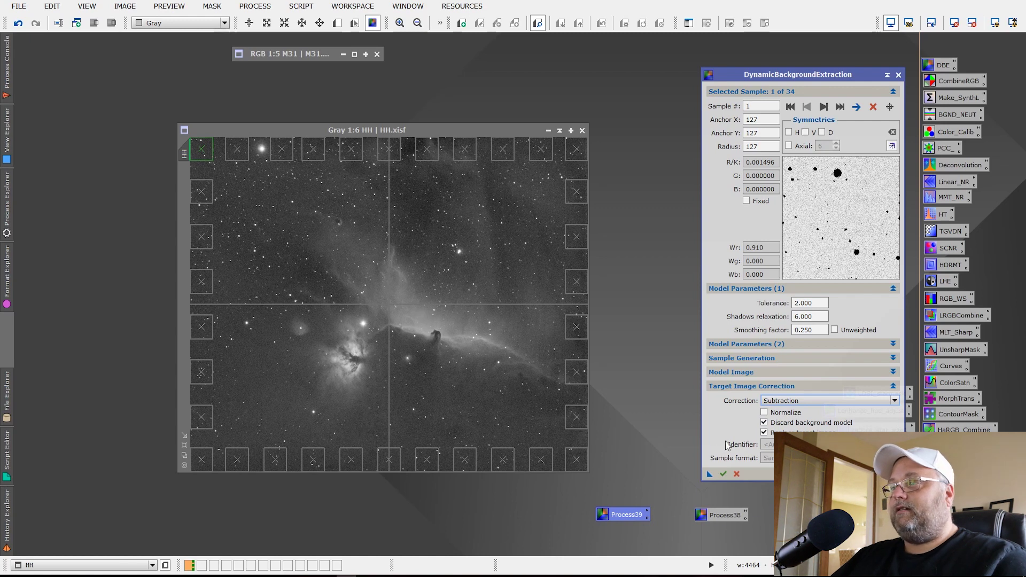
pyautogui.click(723, 474)
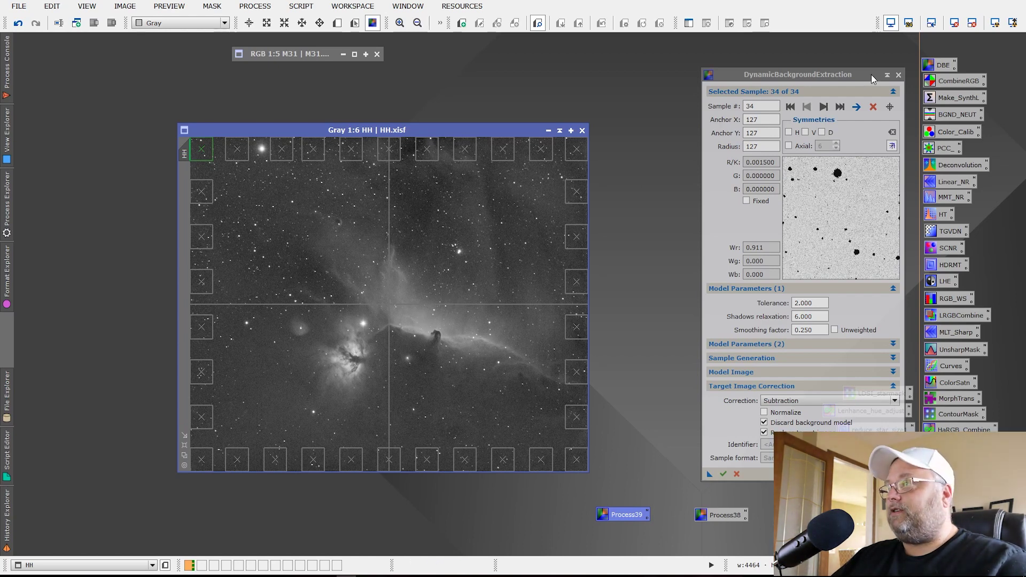
# Close the DBE session, move the HH window up-right and zoom out.
pyautogui.click(899, 75)
pyautogui.click(487, 301)
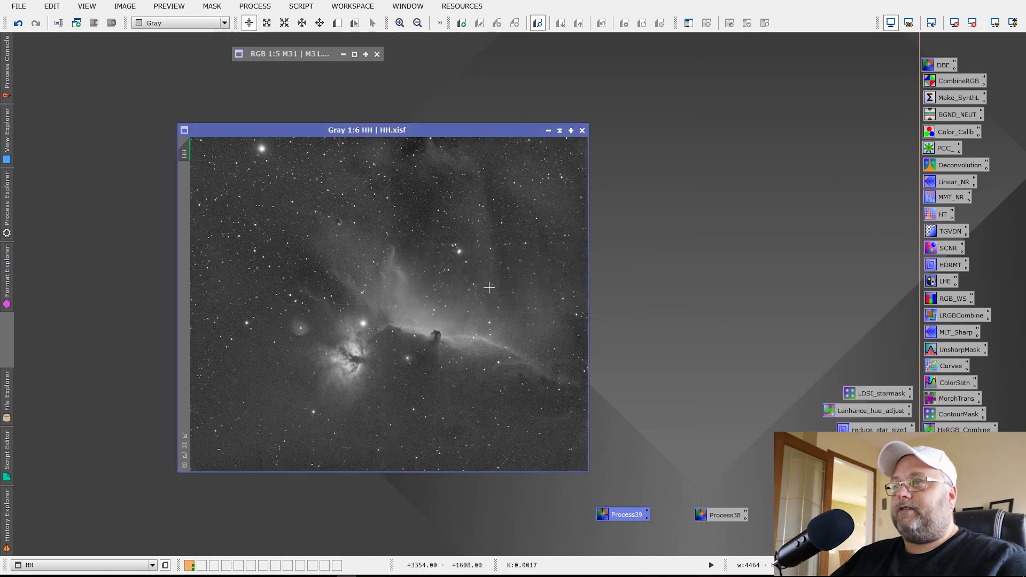
pyautogui.moveTo(481, 130); pyautogui.dragTo(491, 112)
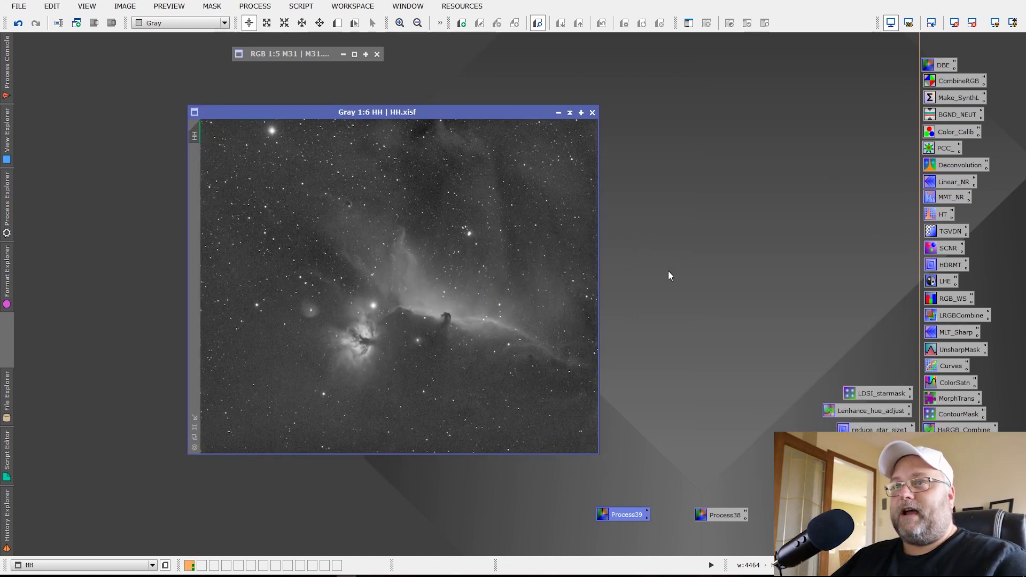
pyautogui.hotkey('ctrl', '-')
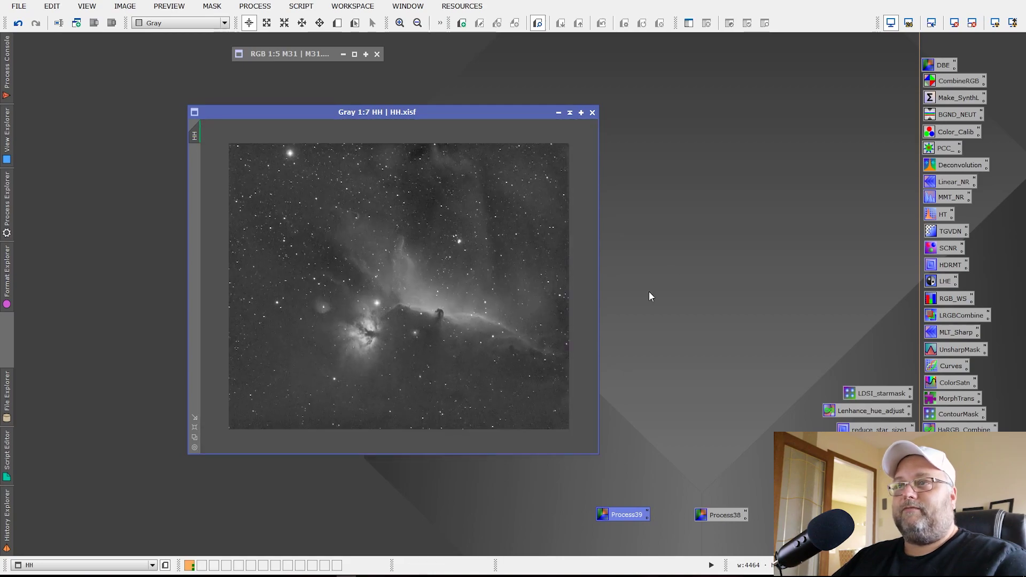